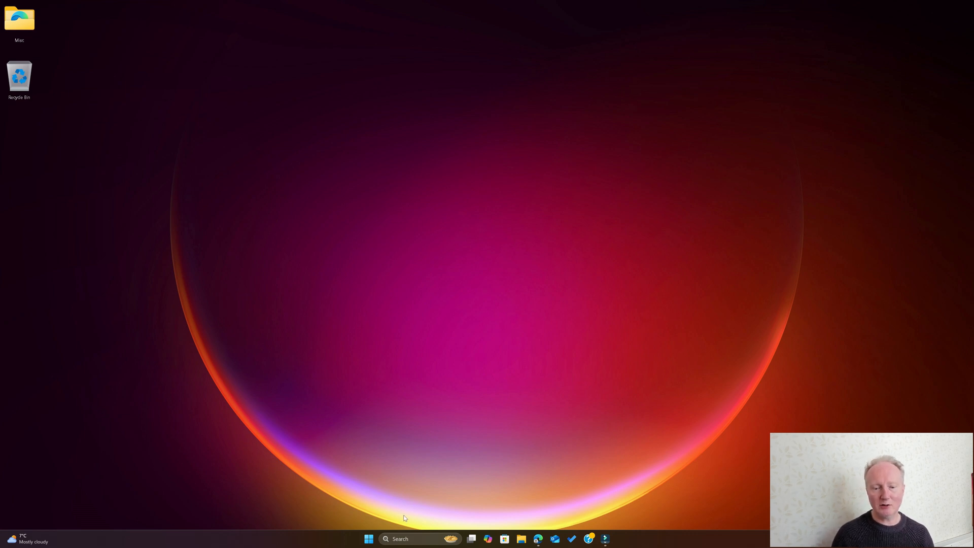
Find and launch Entel Programmer Digital, and maximize its window.
left_click(411, 541)
type("e")
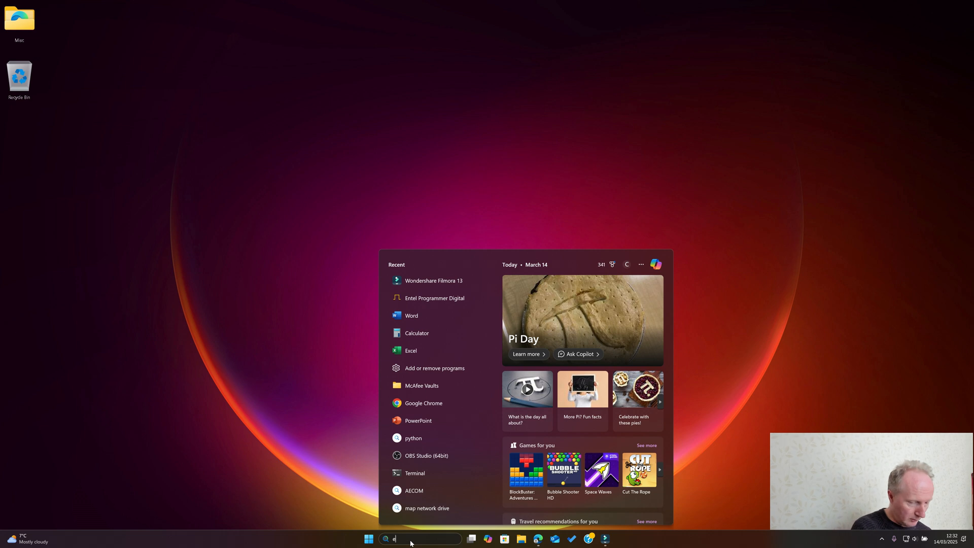
type("ntel")
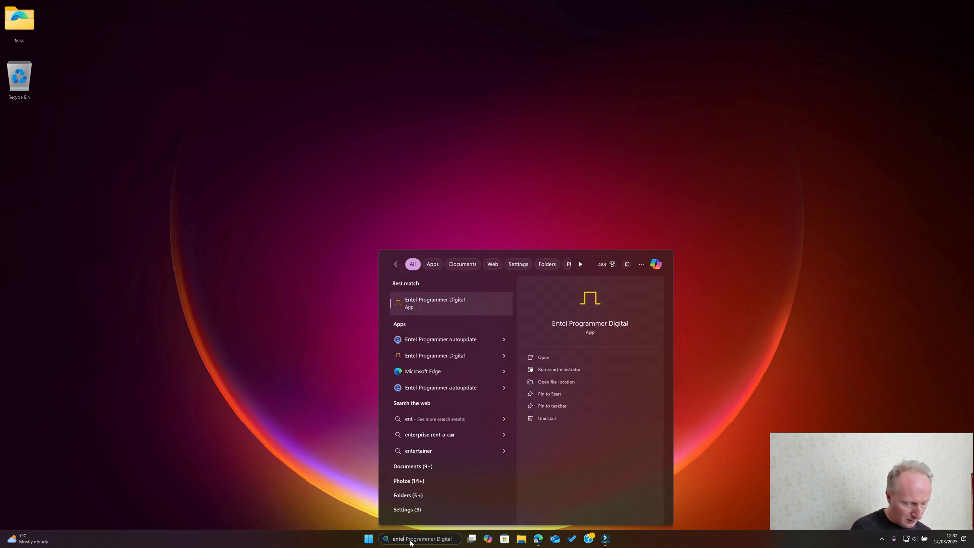
left_click(570, 359)
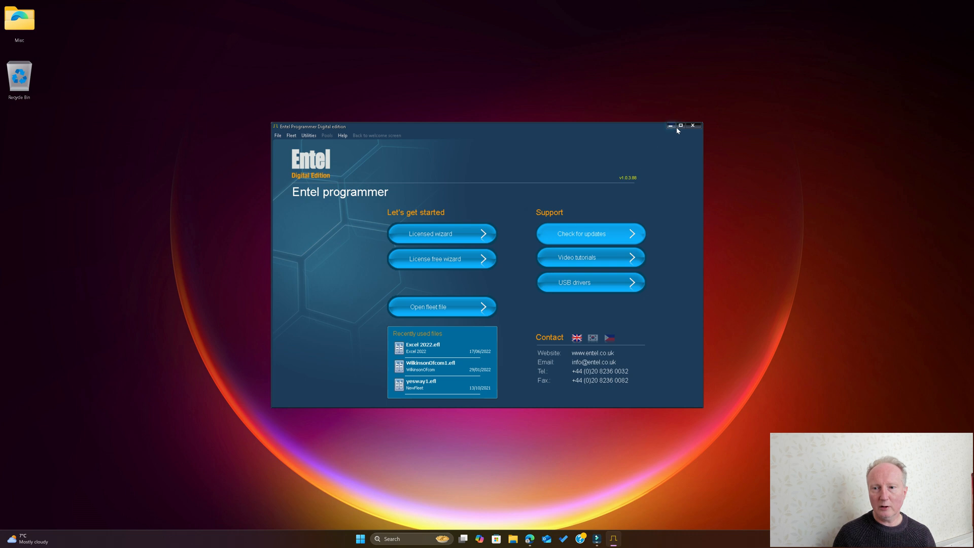
left_click(680, 126)
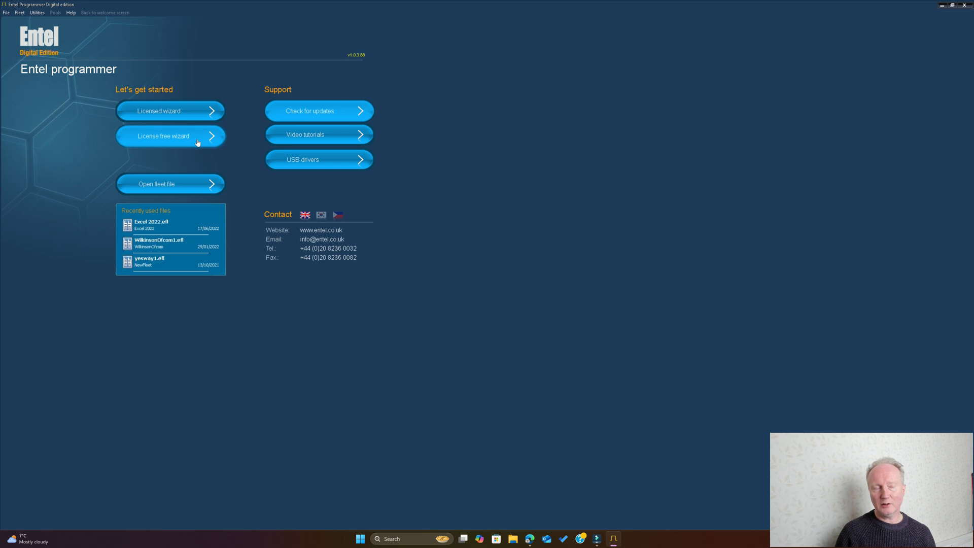
Start the licensed fleet wizard and name the fleet Bloggs Cakes.
left_click(198, 112)
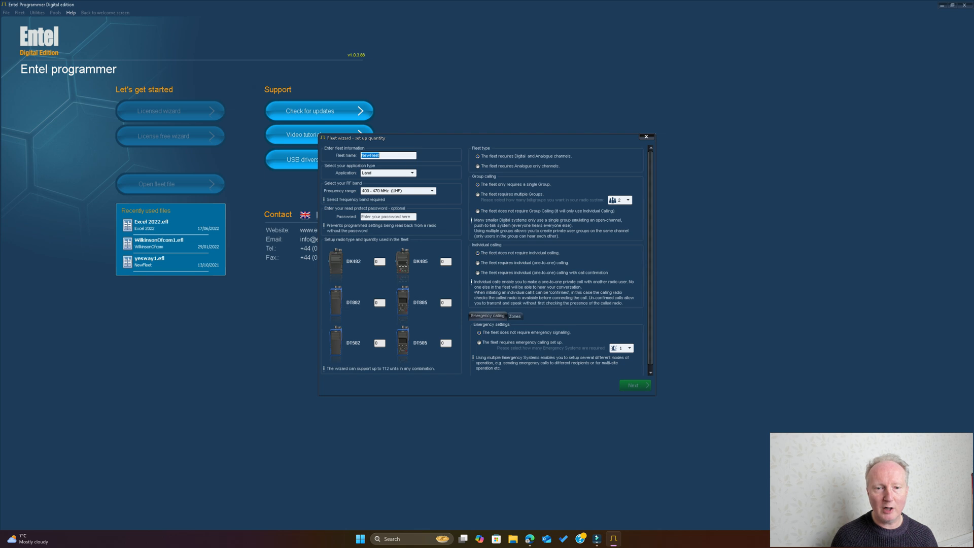
left_click(402, 156)
key("BackSpace")
key("BackSpace")
key("BackSpace")
key("BackSpace")
key("BackSpace")
key("BackSpace")
key("BackSpace")
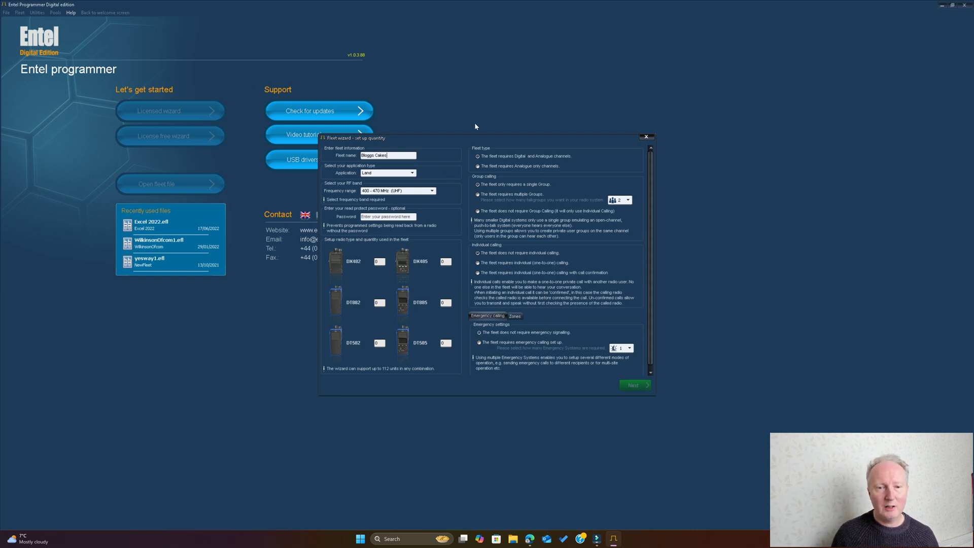
Choose Land as the fleet's application type and 400 - 470 MHz (UHF) as its frequency range.
left_click(413, 173)
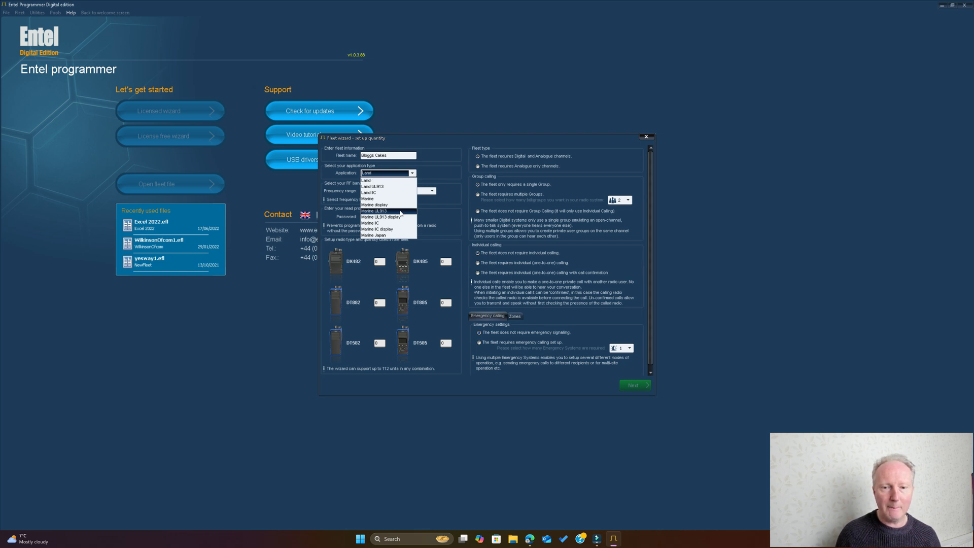
left_click(395, 182)
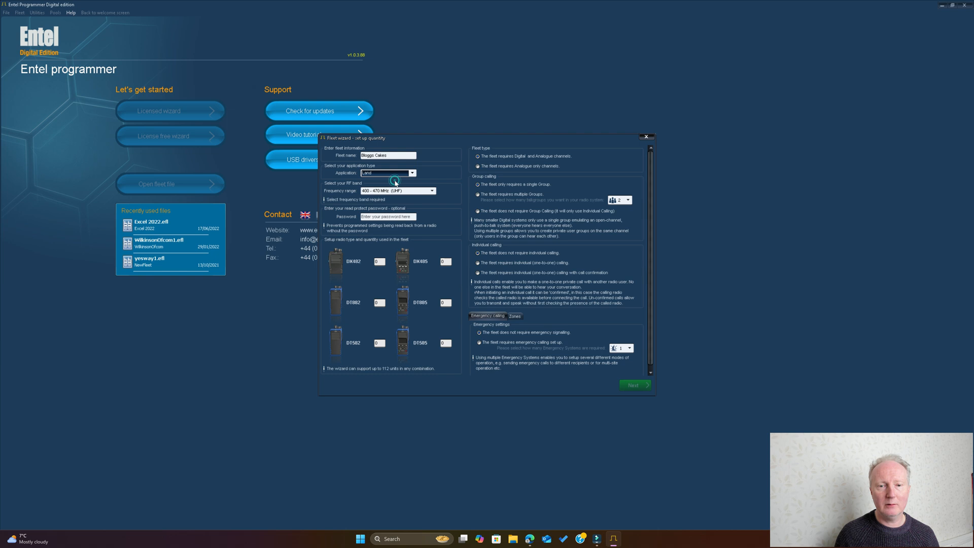
left_click(431, 191)
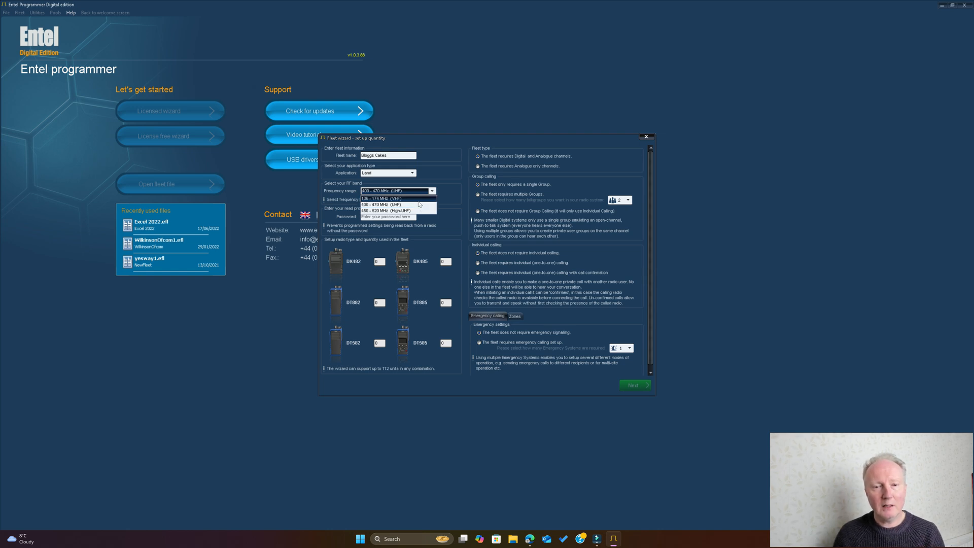
left_click(419, 204)
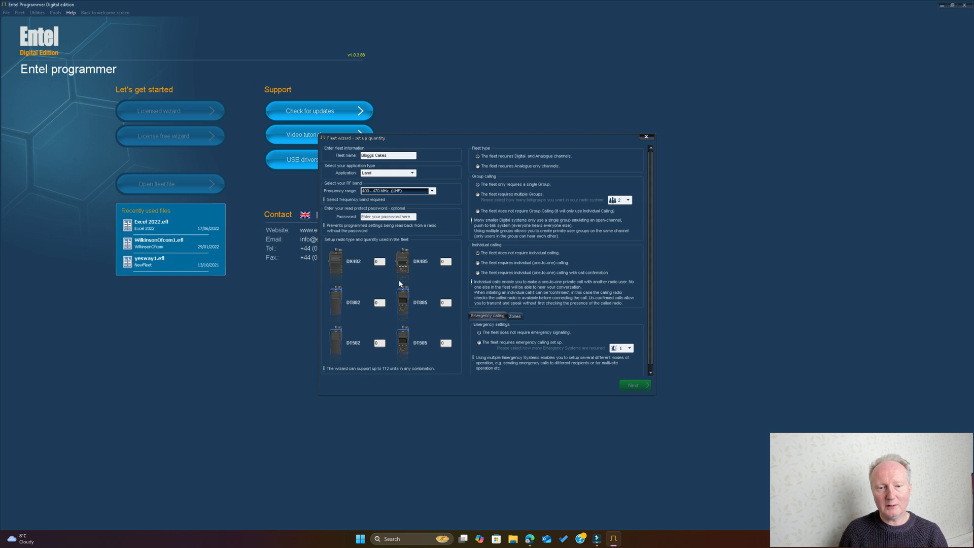
Define a fleet of 2 DX485 radios that requires emergency calling with 1 emergency system, and continue the wizard.
left_click(378, 261)
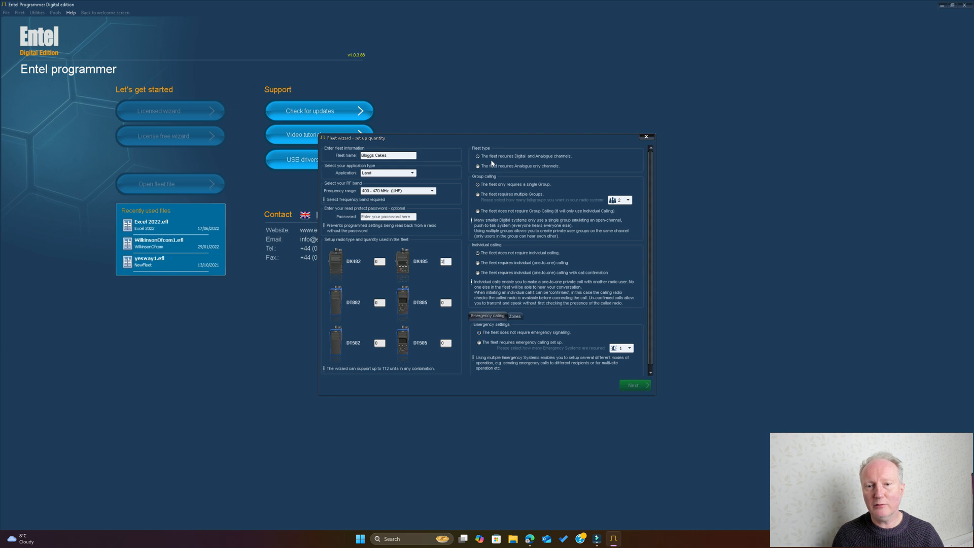
left_click(526, 165)
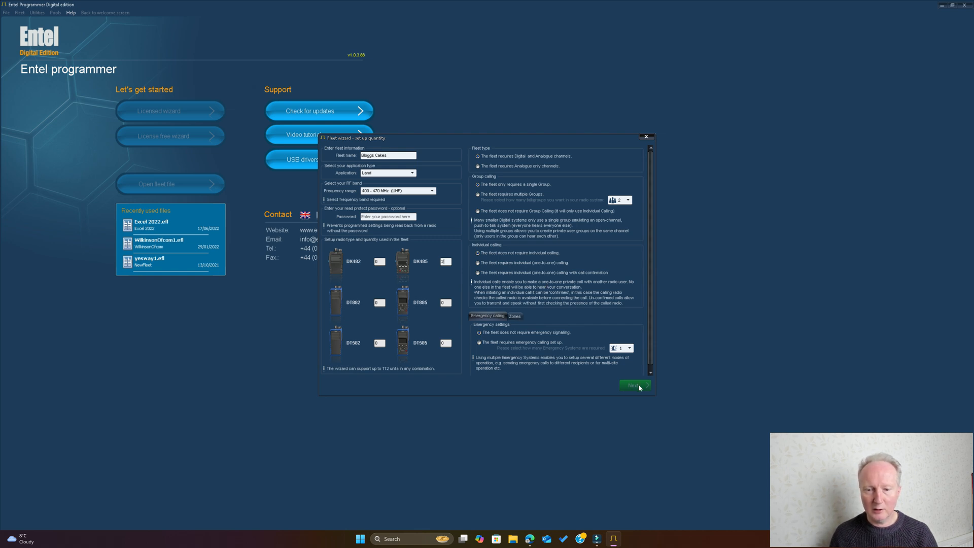
left_click(479, 343)
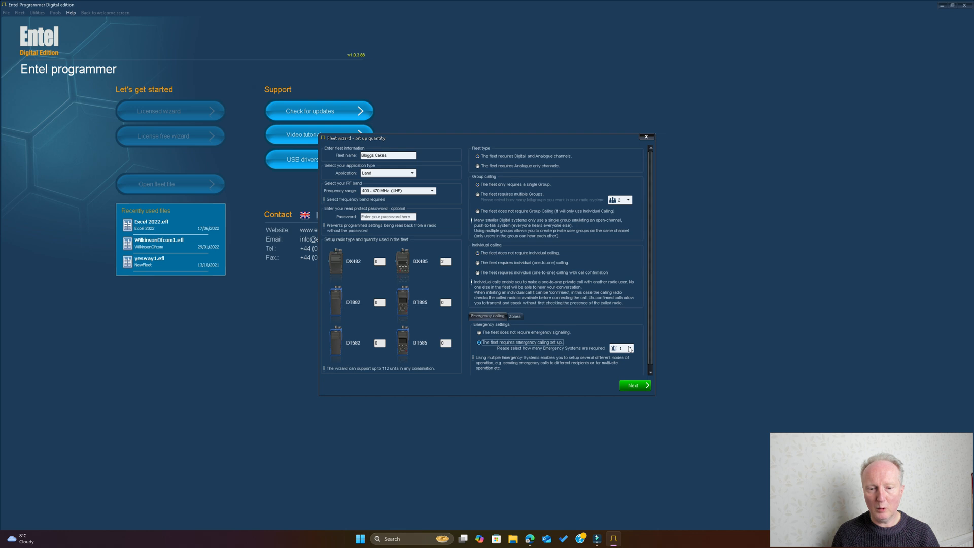
left_click(632, 386)
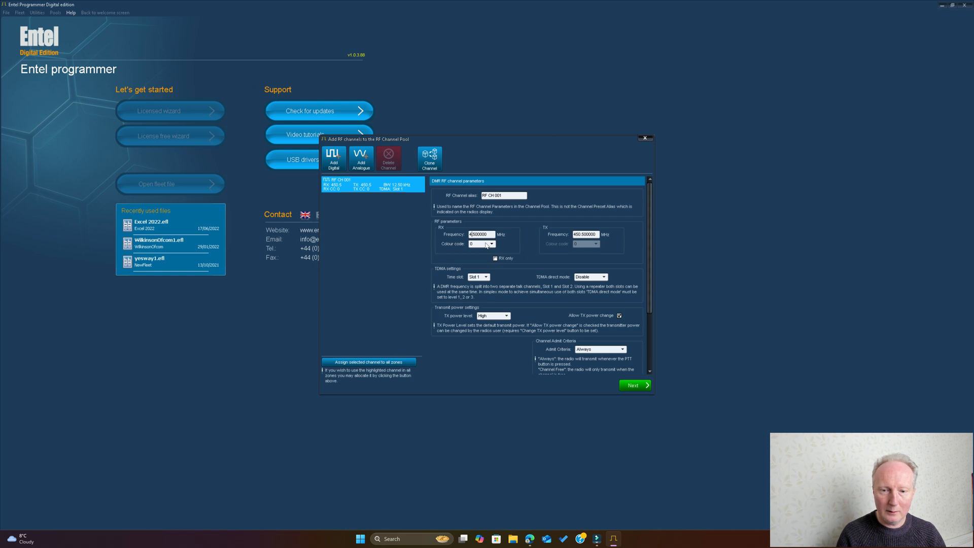
Set the digital channel's receive frequency to 460.5 MHz and try a transmit frequency of 480.5 MHz.
type("0.")
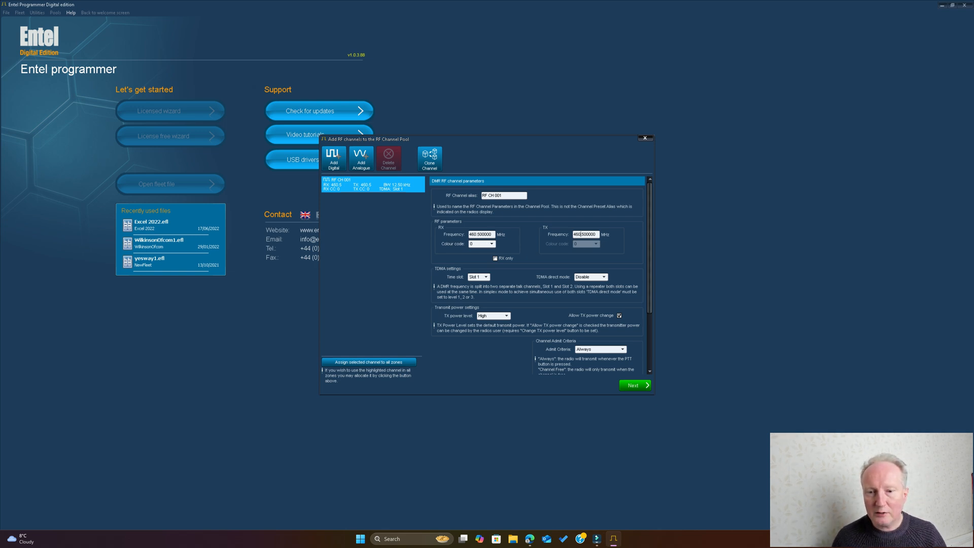
left_click(581, 235)
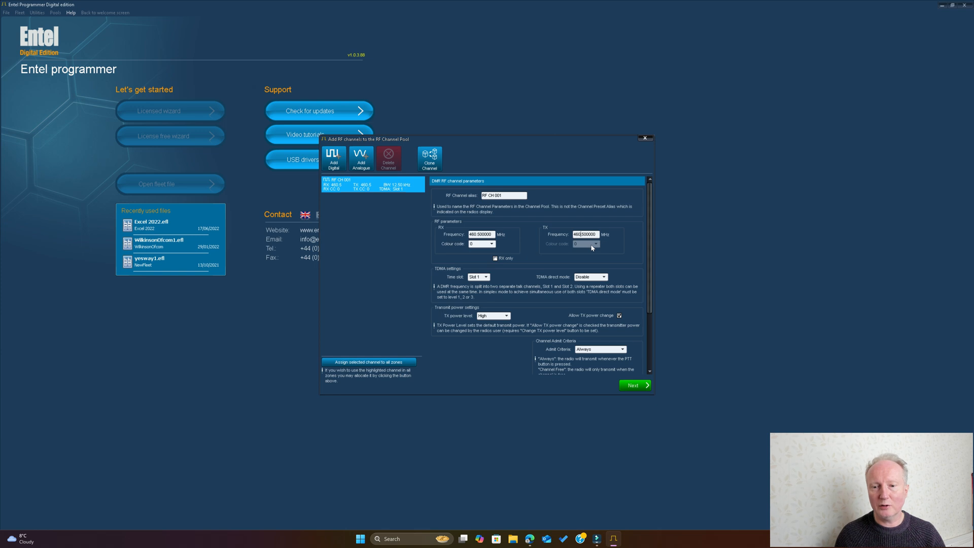
key("BackSpace")
key("BackSpace")
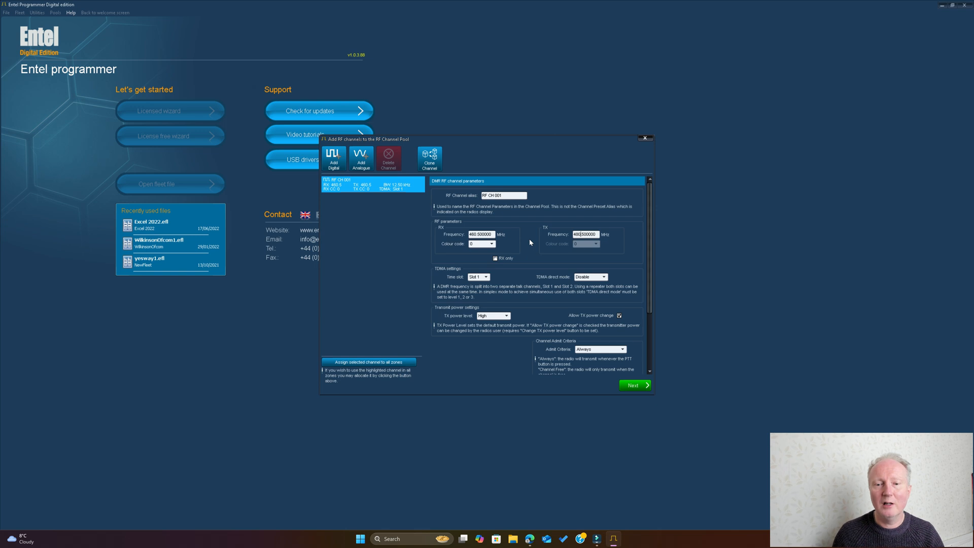
left_click(492, 244)
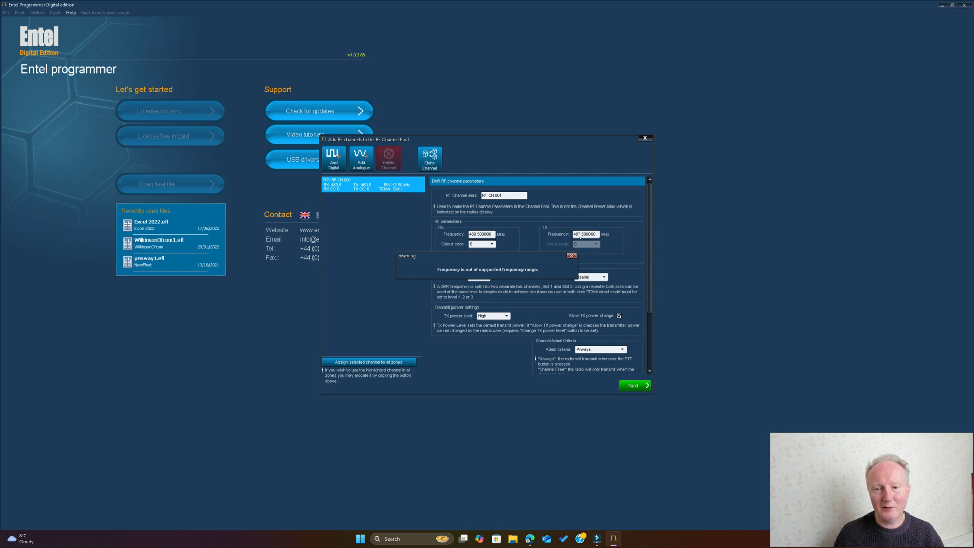
left_click(572, 255)
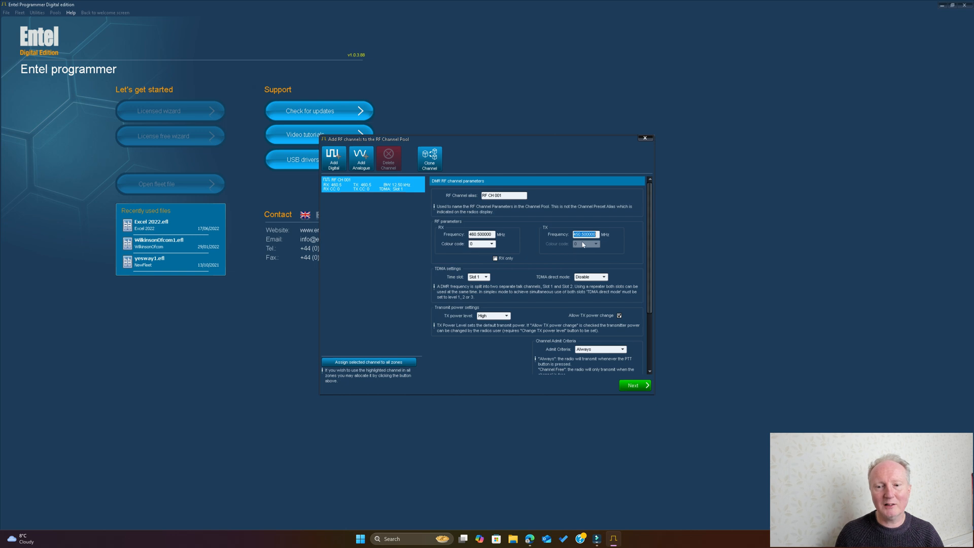
Set the digital channel's transmit frequency to 470.000 MHz.
left_click(579, 234)
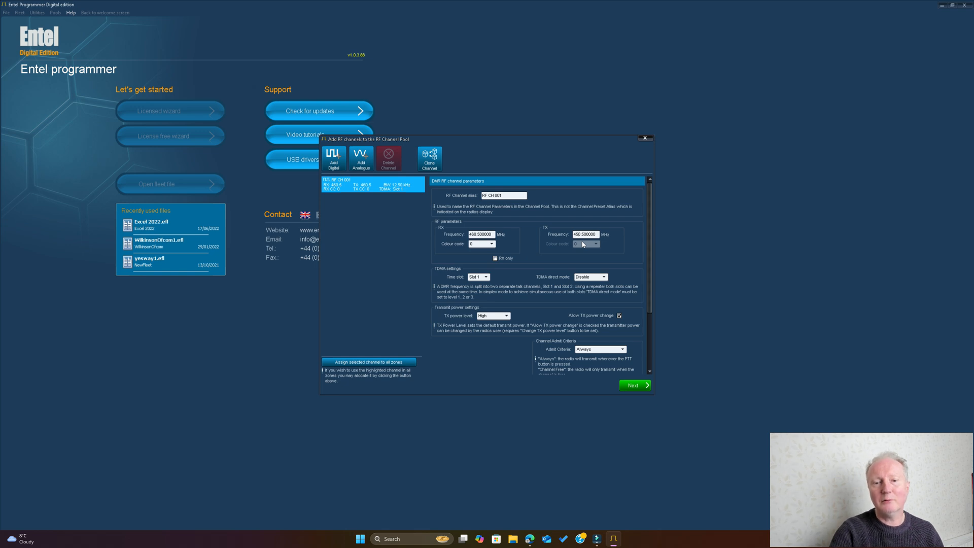
key("BackSpace")
type("7")
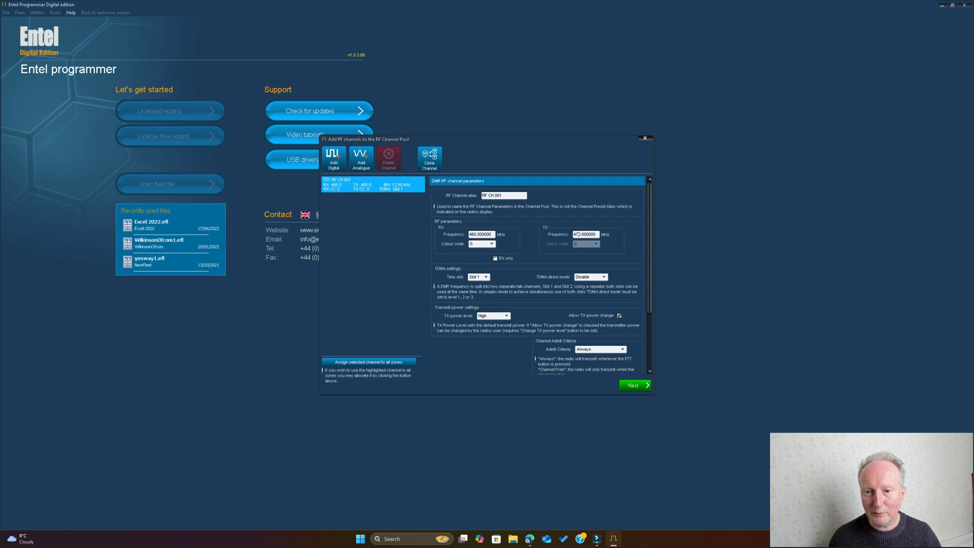
key("End")
key("BackSpace")
key("BackSpace")
key("BackSpace")
key("BackSpace")
key("BackSpace")
key("BackSpace")
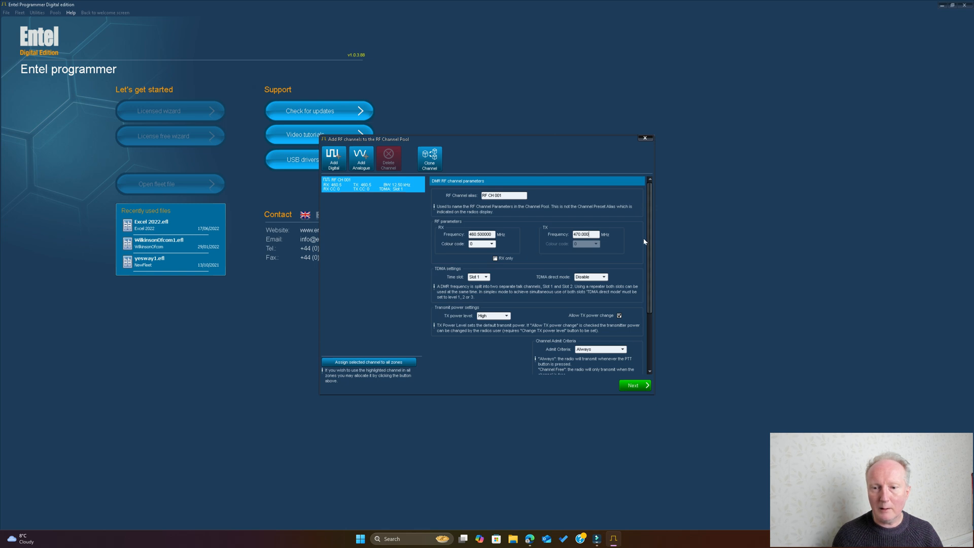
Set the channel's receive colour code to 6 and toggle the RX only option on and off again.
left_click(492, 245)
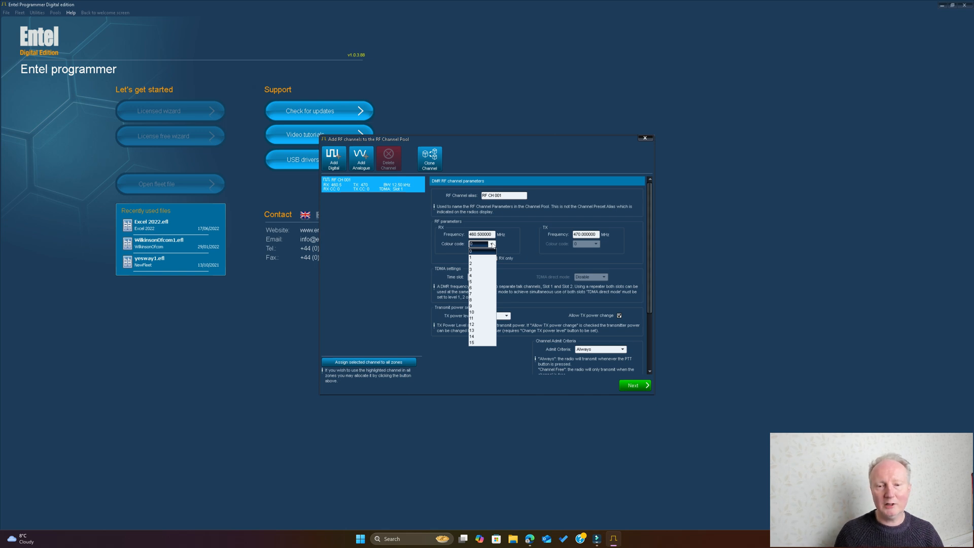
left_click(479, 288)
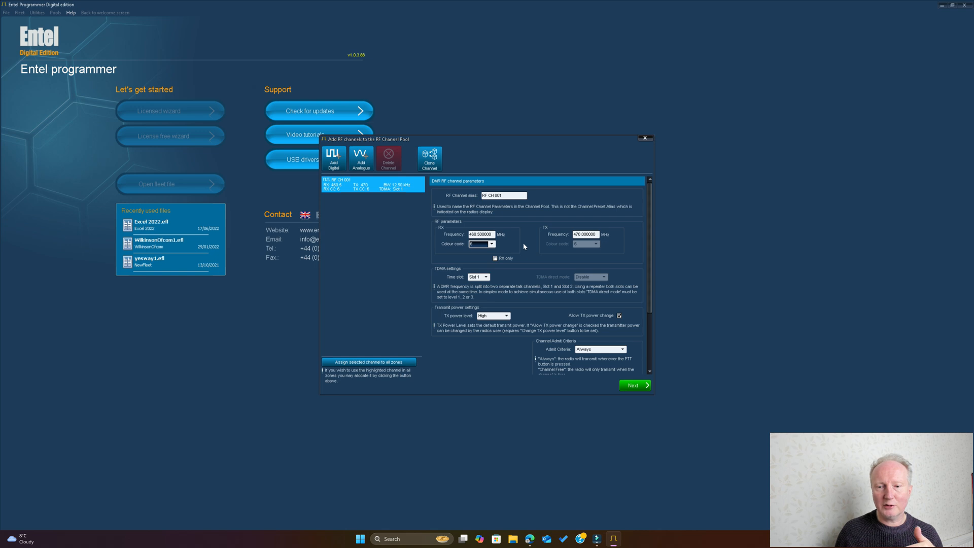
left_click(496, 258)
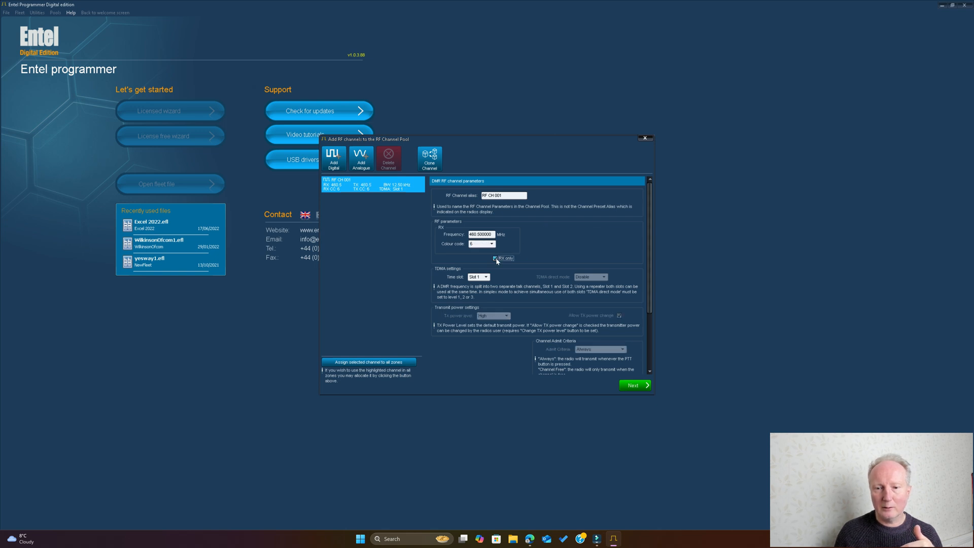
left_click(496, 259)
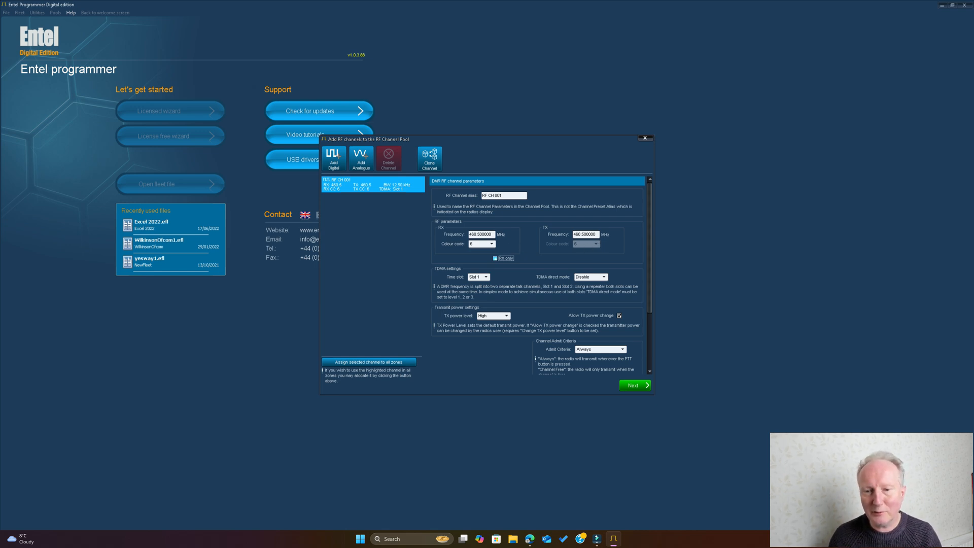
Set the digital channel's transmit frequency to 440.5 MHz.
left_click(579, 234)
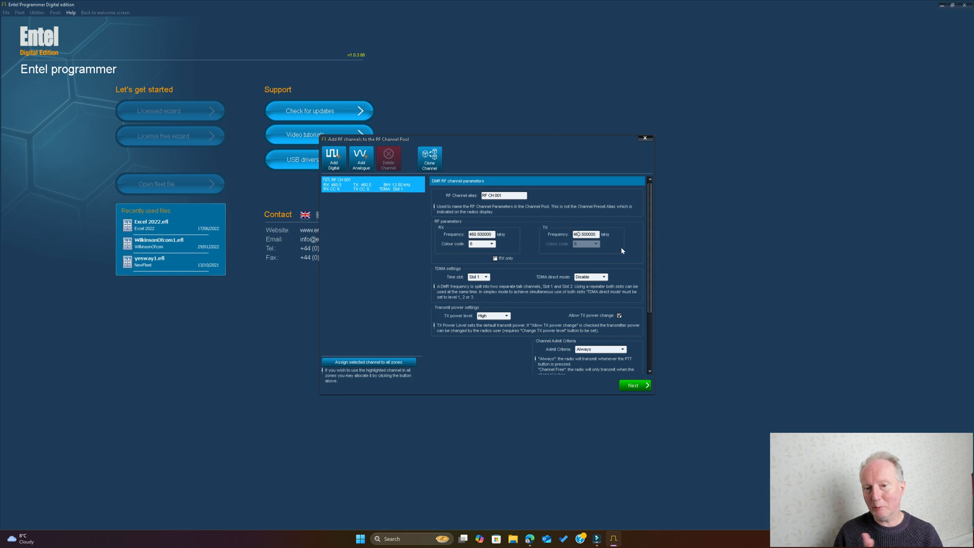
key("BackSpace")
type("4")
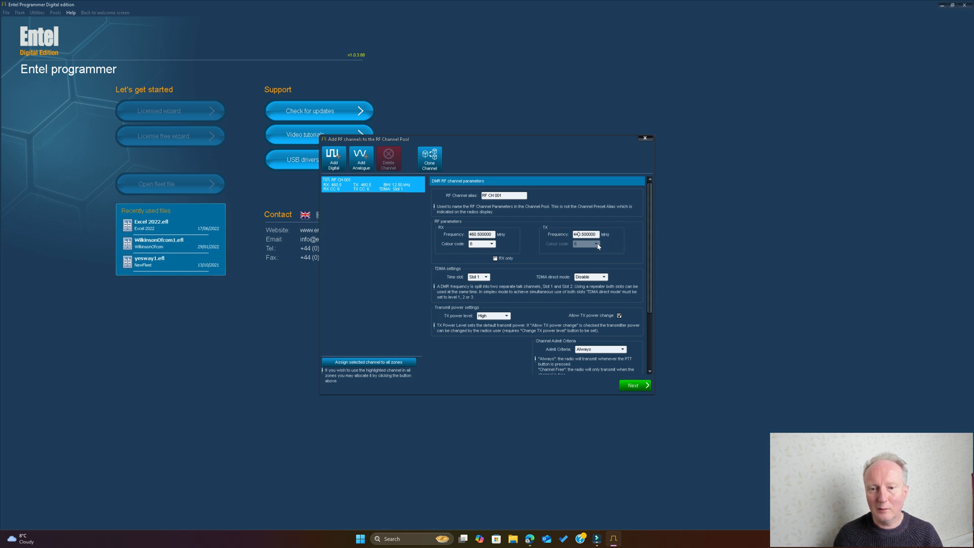
Set the digital channel's receive colour code to 11.
left_click(492, 244)
left_click(492, 244)
left_click(491, 244)
left_click(492, 245)
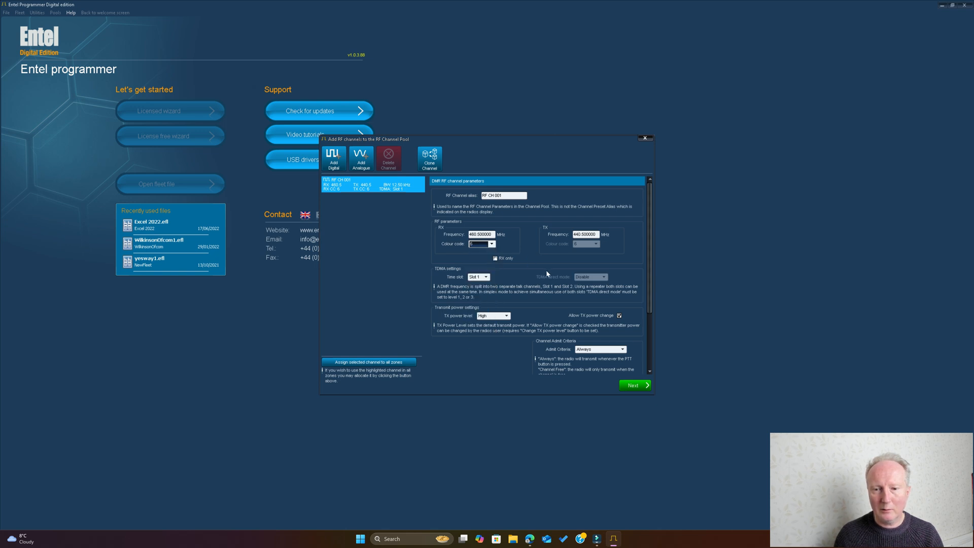
left_click(491, 245)
left_click(480, 289)
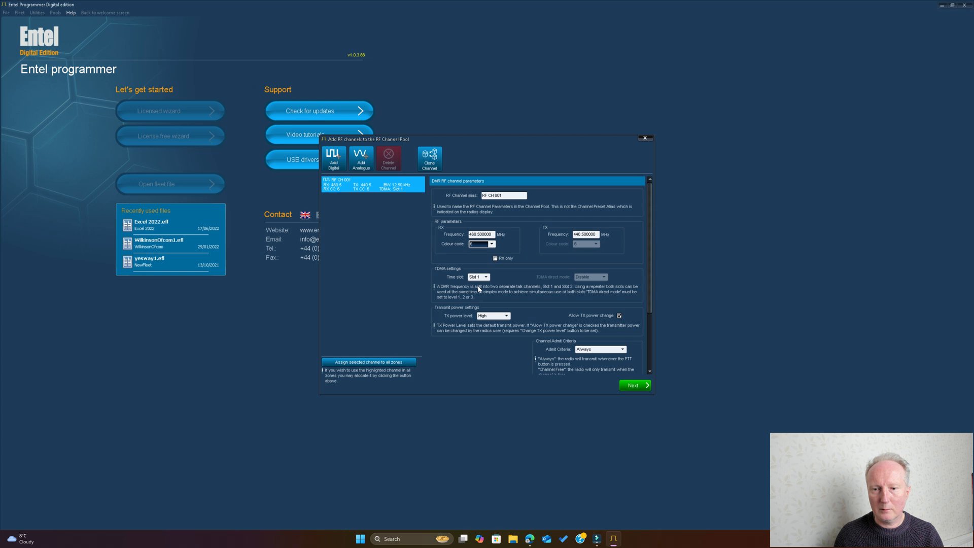
left_click(487, 244)
left_click(481, 321)
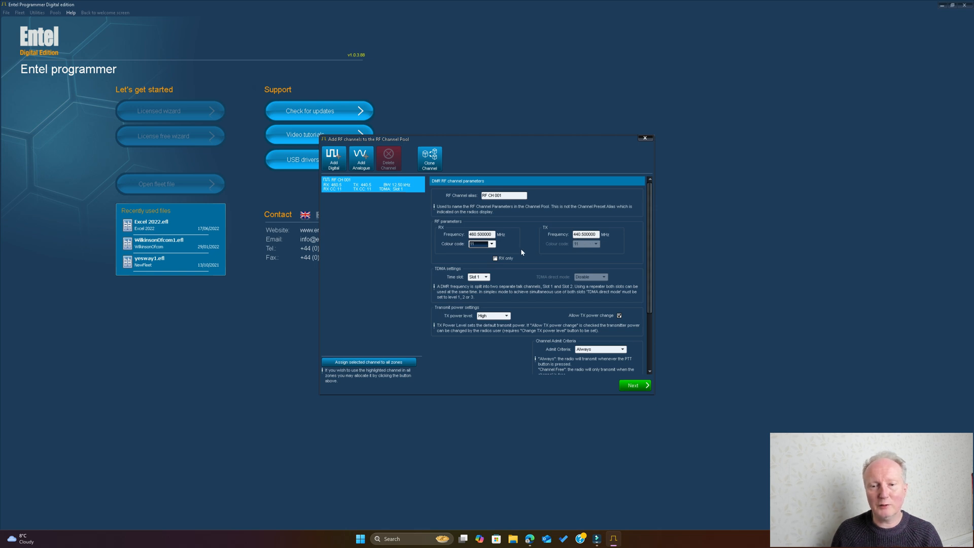
Examine the channel's available transmit power levels and admit criteria options without changing them.
left_click_drag(649, 226, 652, 236)
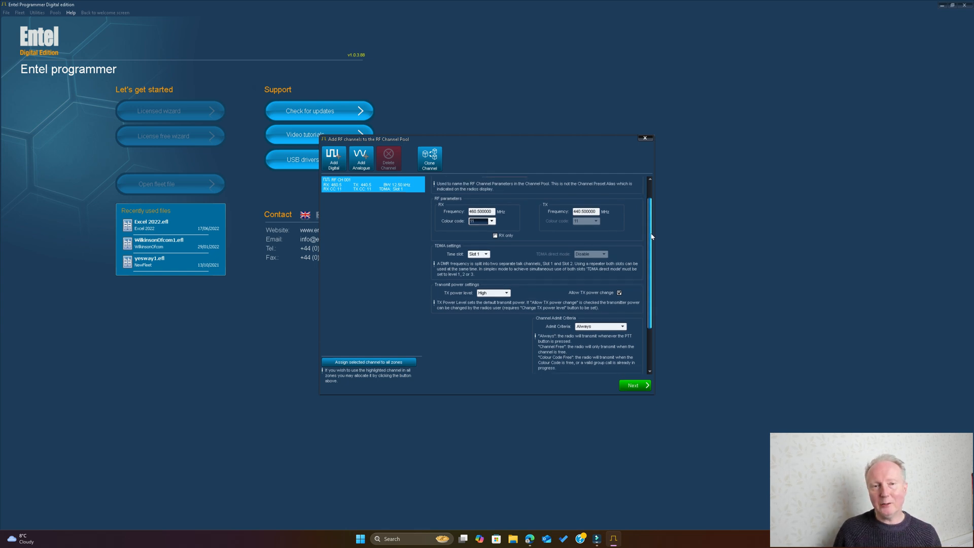
left_click_drag(652, 237, 651, 256)
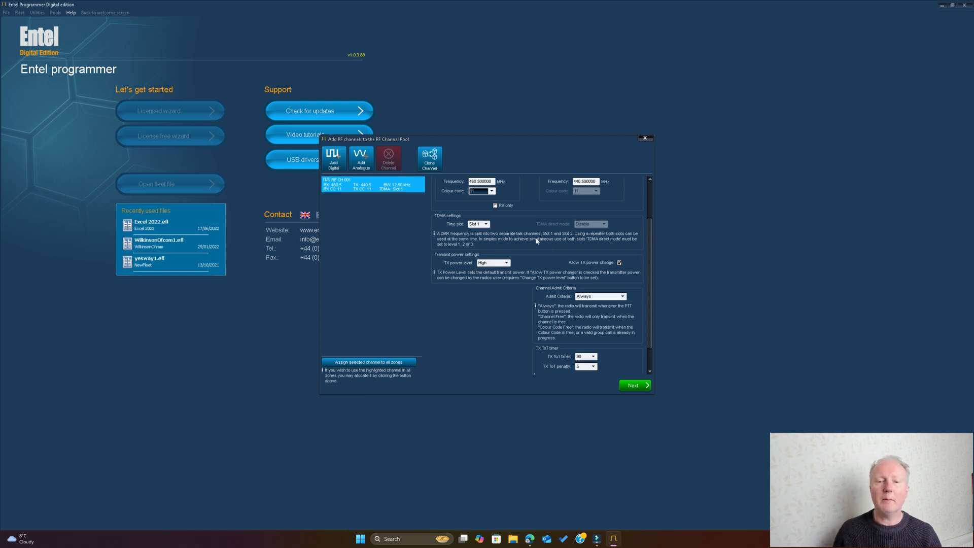
left_click(507, 264)
left_click(507, 264)
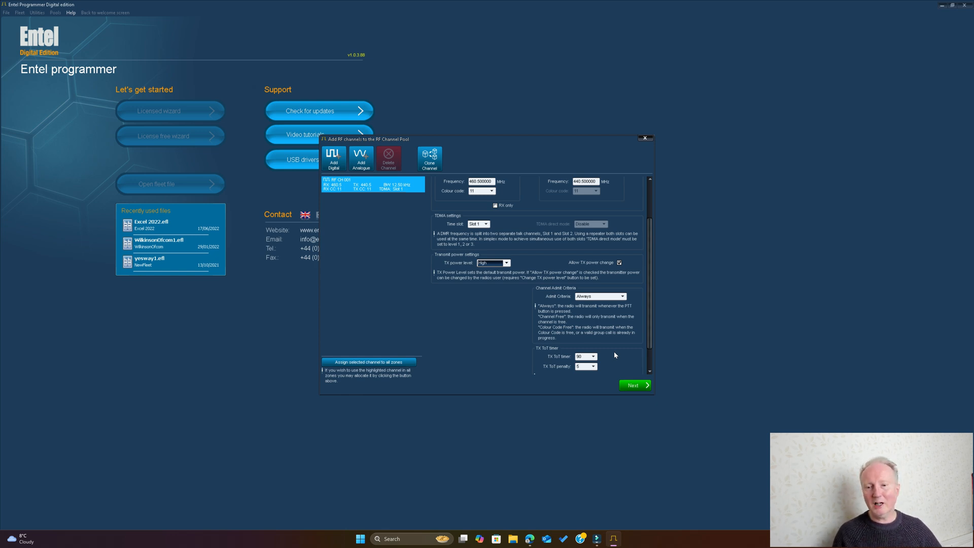
left_click(624, 297)
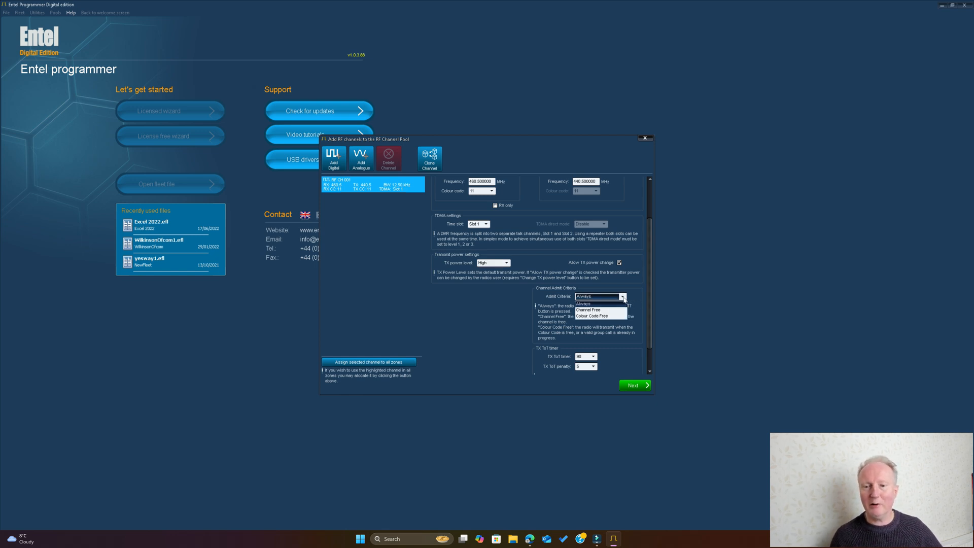
left_click(634, 297)
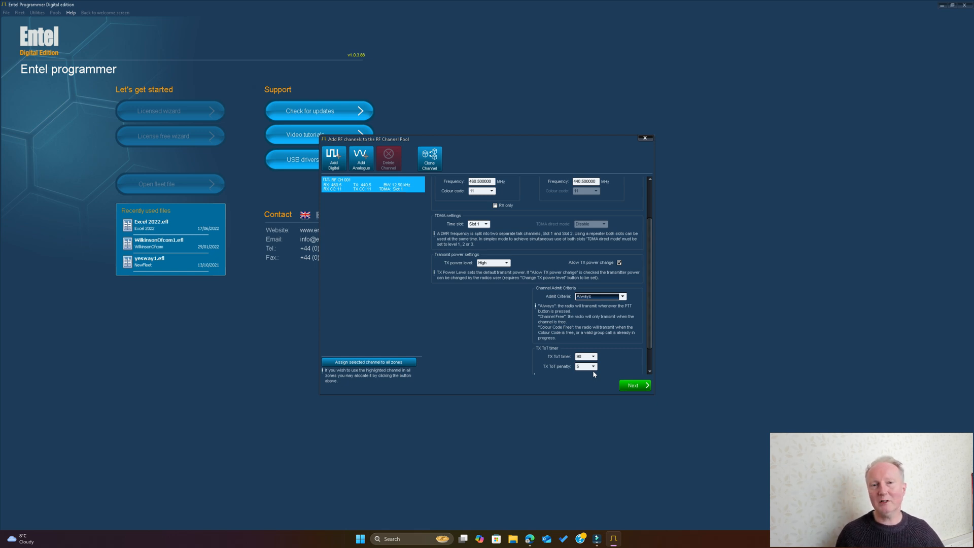
Accept the RF channel settings and review the RF channels, contacts, RX grouplists, emergencies and roaming allocated to Zone 01.
left_click(637, 386)
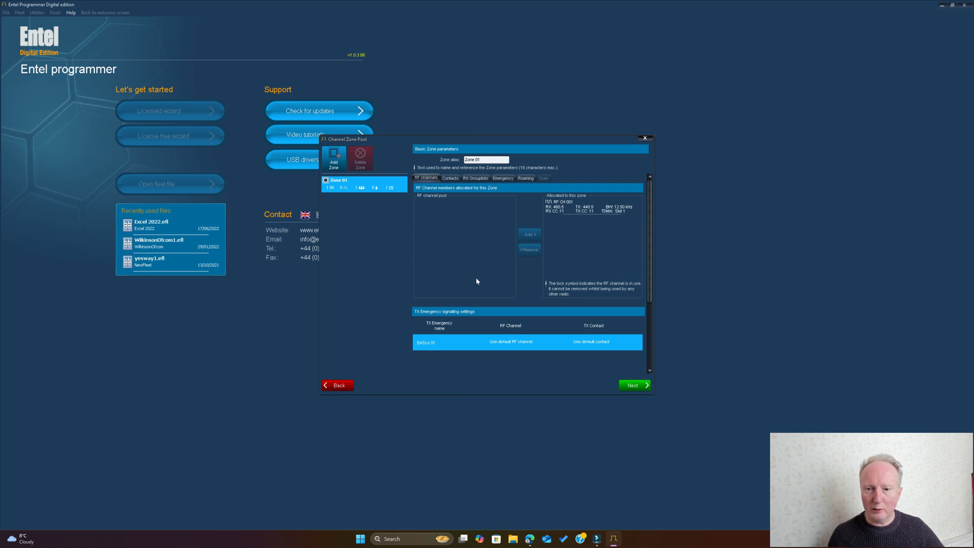
left_click(568, 212)
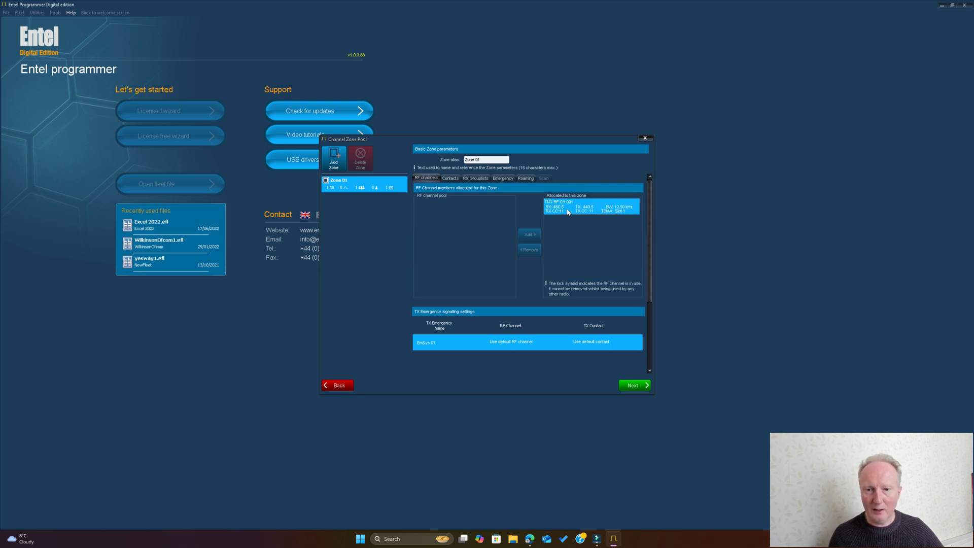
left_click(450, 179)
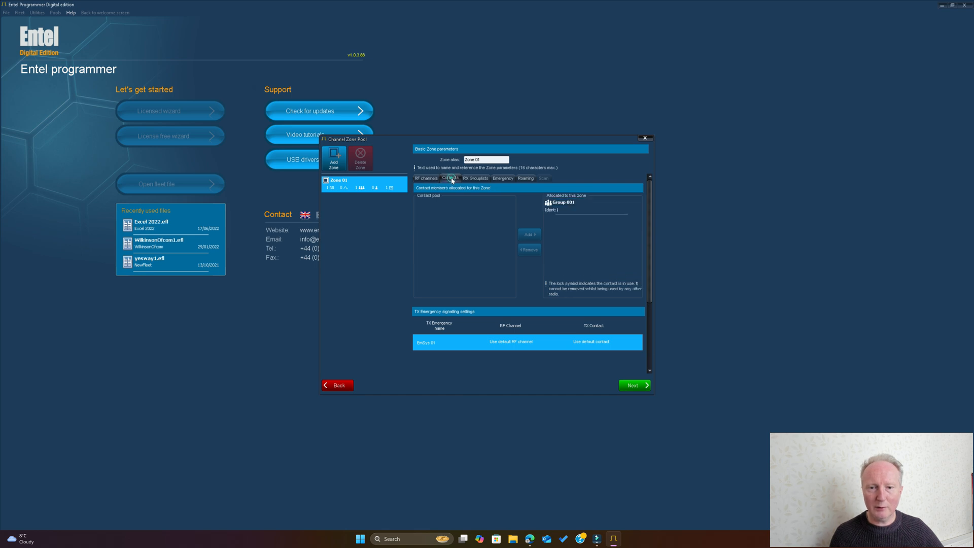
left_click(472, 179)
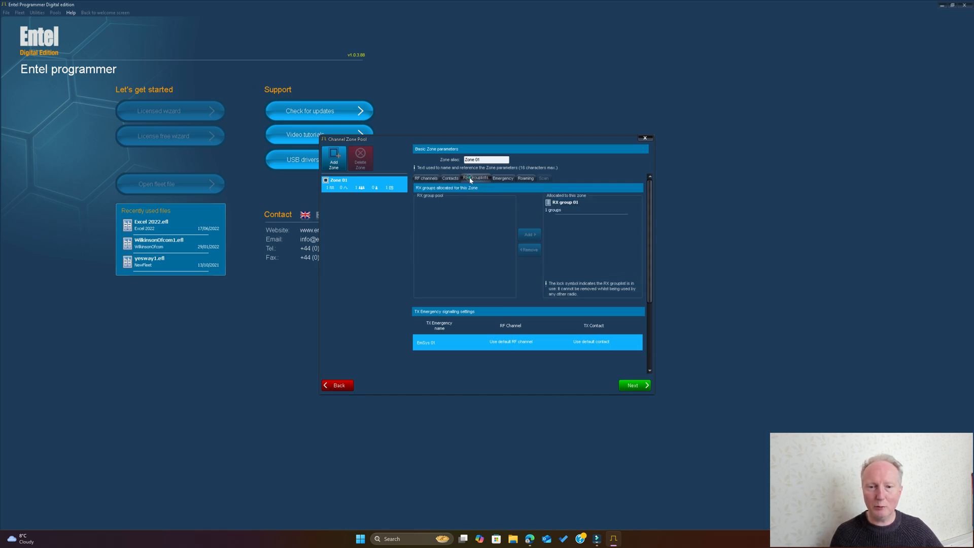
left_click(504, 180)
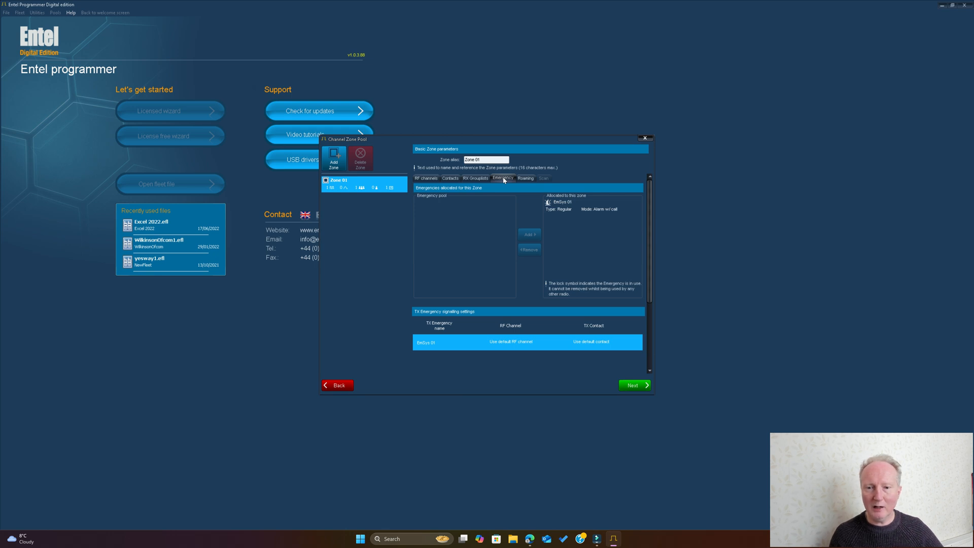
left_click(526, 181)
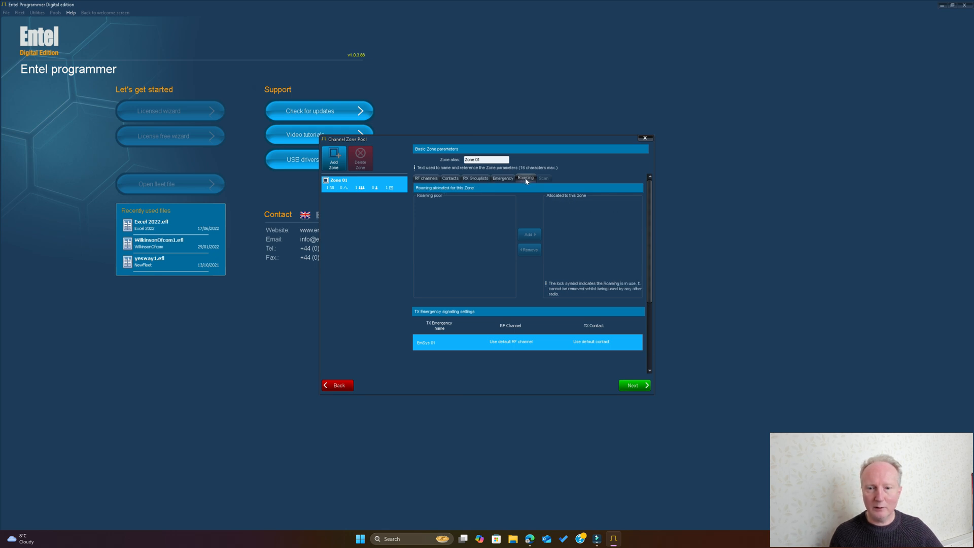
left_click(425, 181)
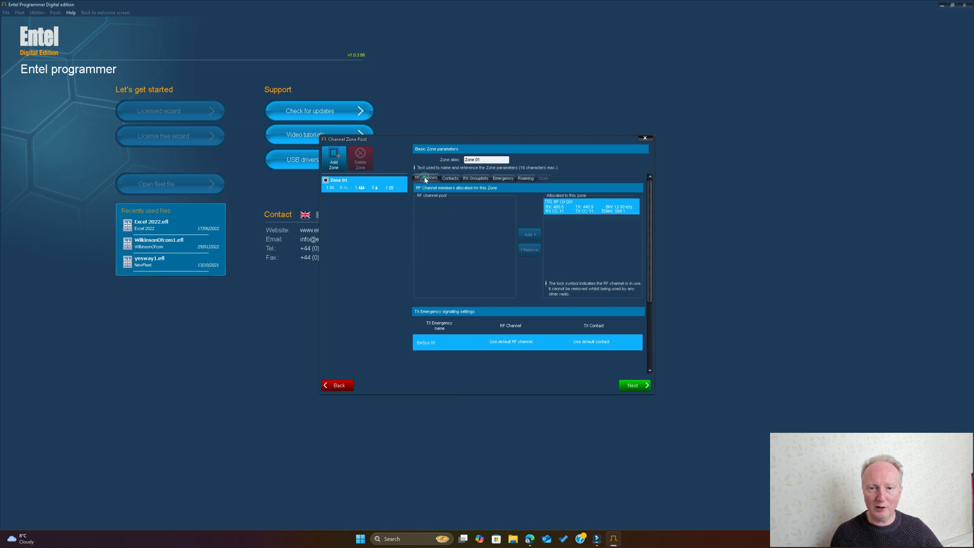
Continue to the channel preset allocation and add preset 2 in Zone 01 using RF CH 001.
left_click(638, 386)
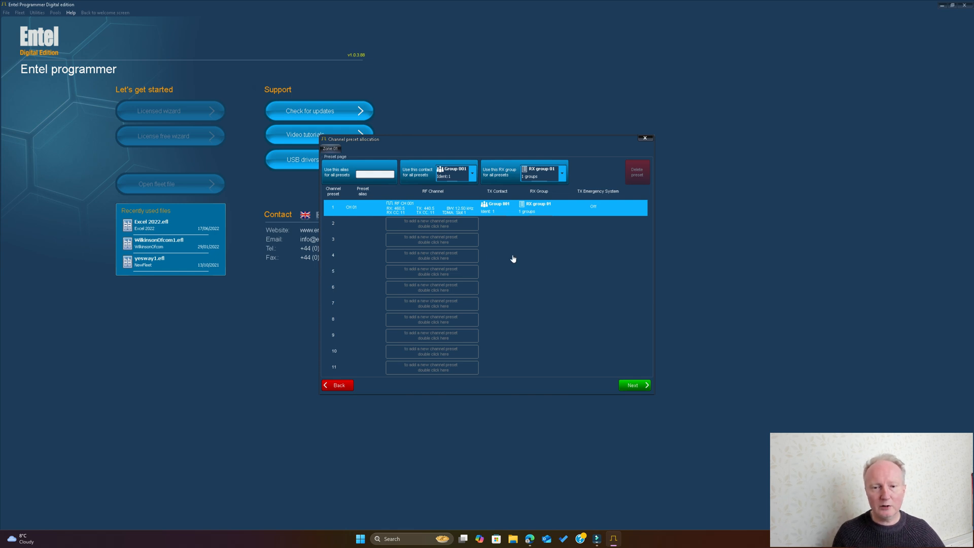
left_click(453, 225)
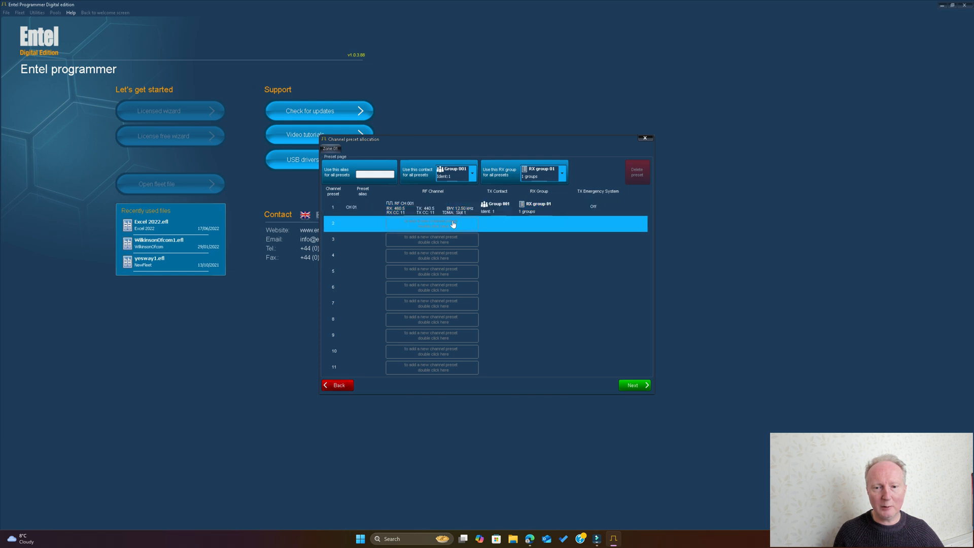
double_click(425, 226)
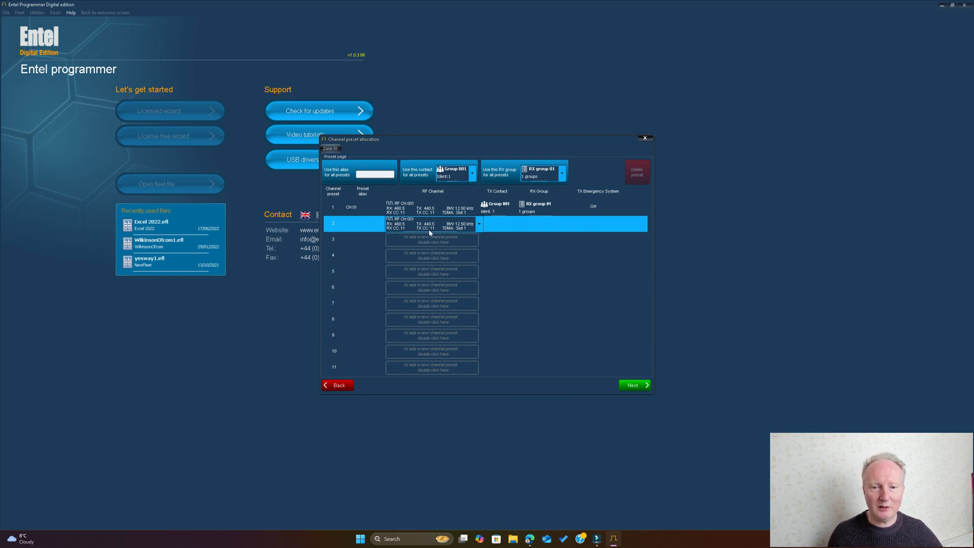
left_click(551, 300)
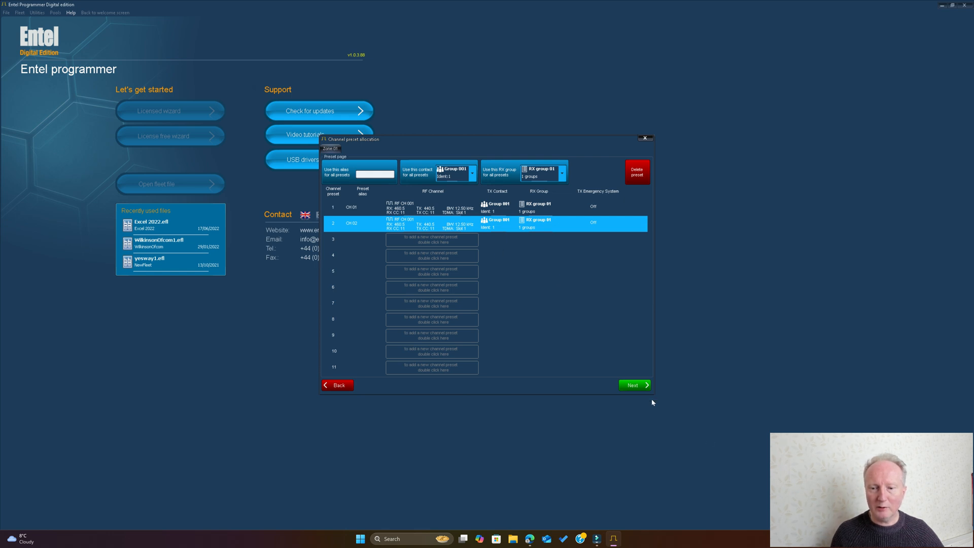
Continue to the button allocation and examine the orange button's function choices and the fast heartbeat options without changing them.
left_click(634, 387)
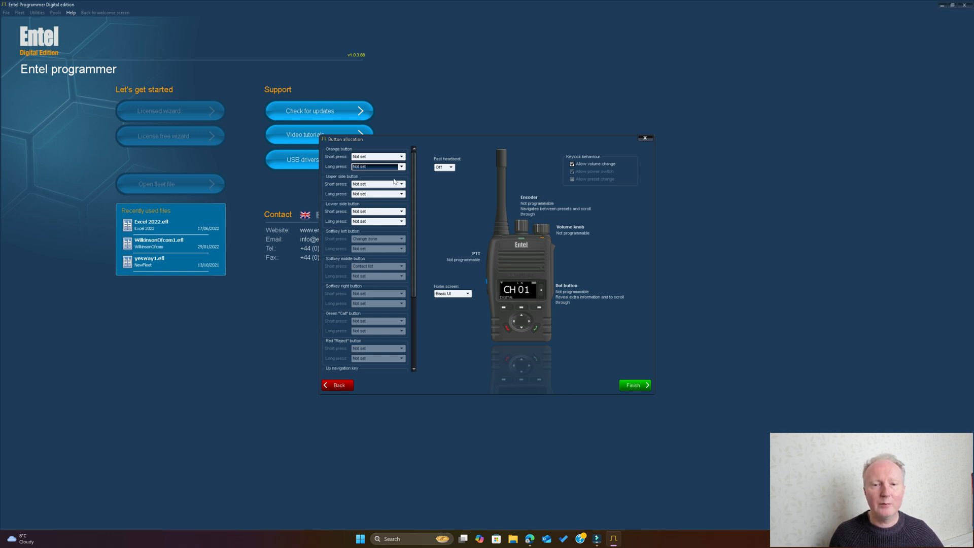
left_click(402, 157)
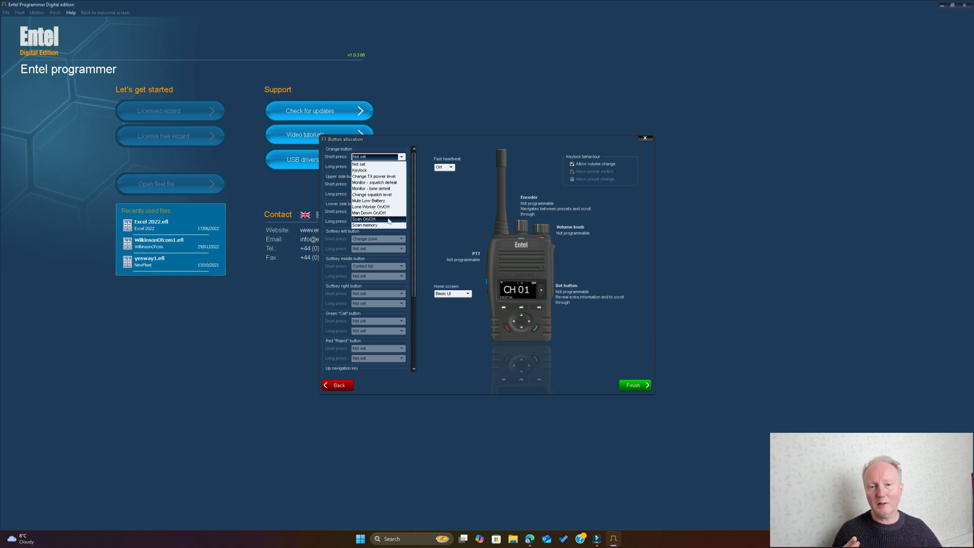
left_click(467, 147)
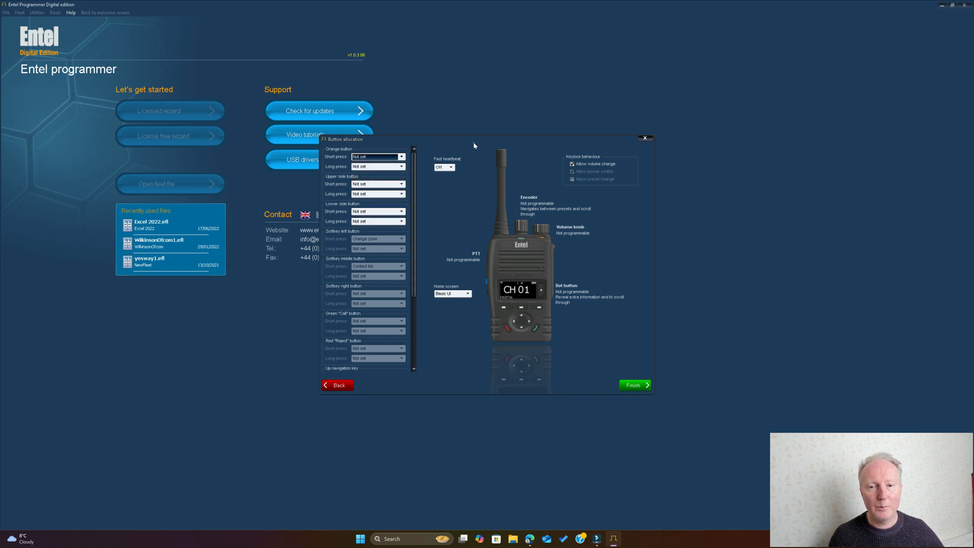
left_click(401, 166)
left_click(401, 166)
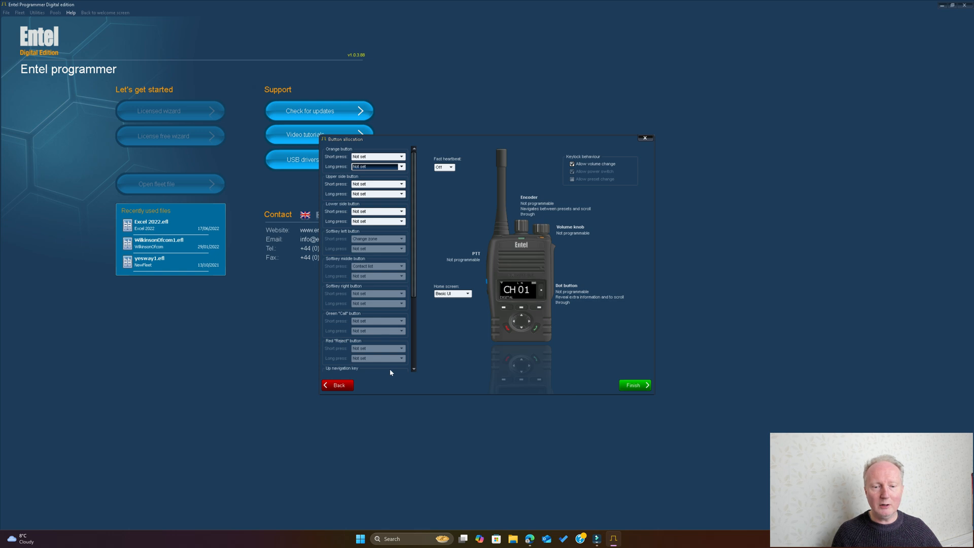
left_click(449, 170)
left_click(449, 171)
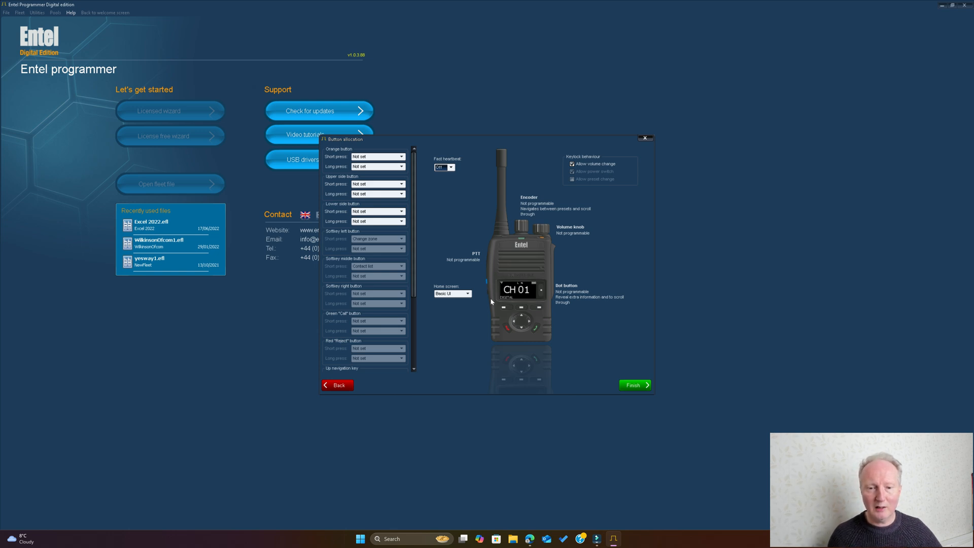
Try the Advanced UI, Simple UI and Basic UI home screens in turn to compare their radio display previews.
left_click(468, 295)
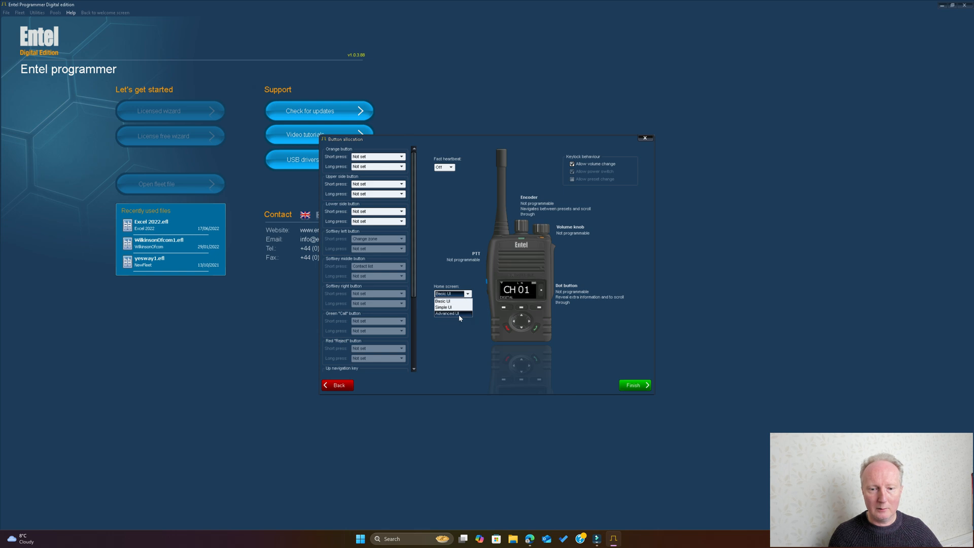
left_click(459, 315)
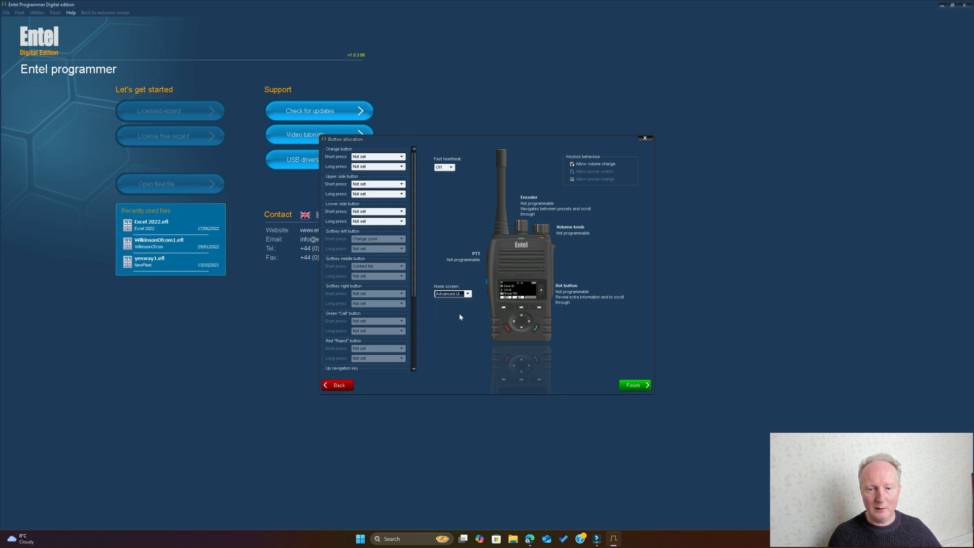
left_click(468, 294)
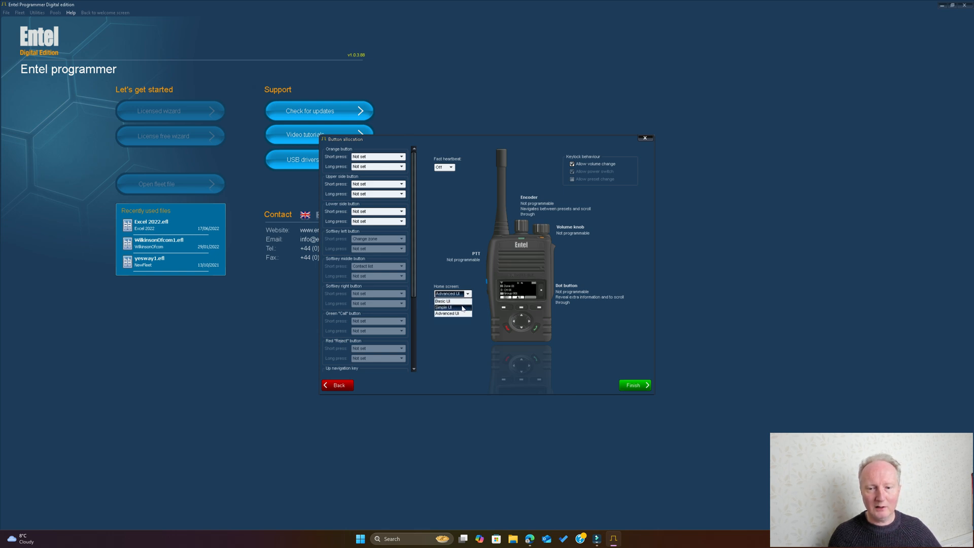
left_click(463, 307)
left_click(468, 294)
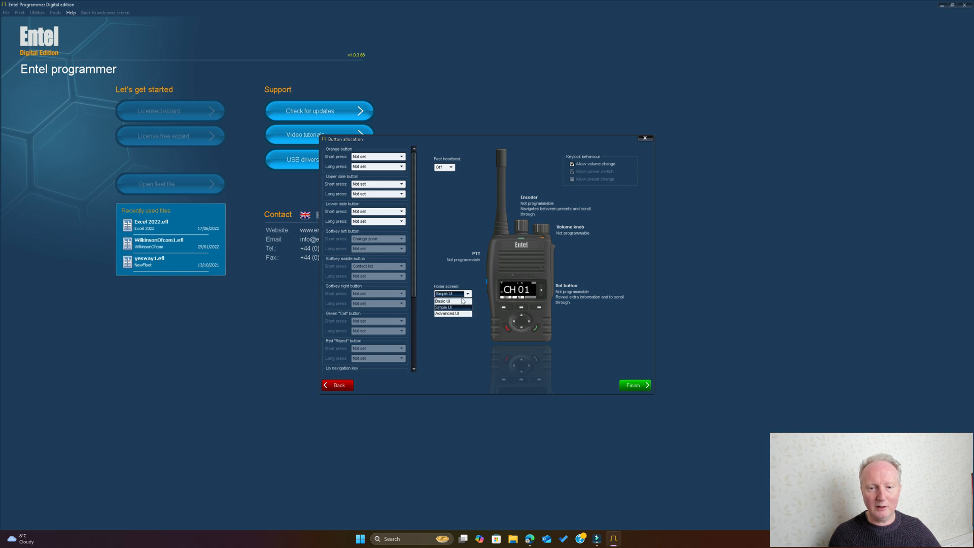
left_click(459, 301)
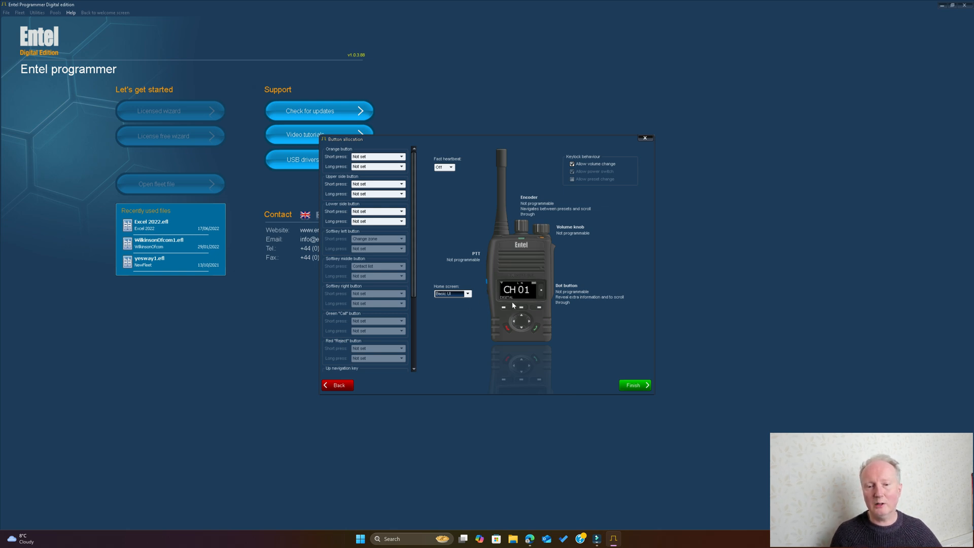
left_click(468, 294)
left_click(462, 307)
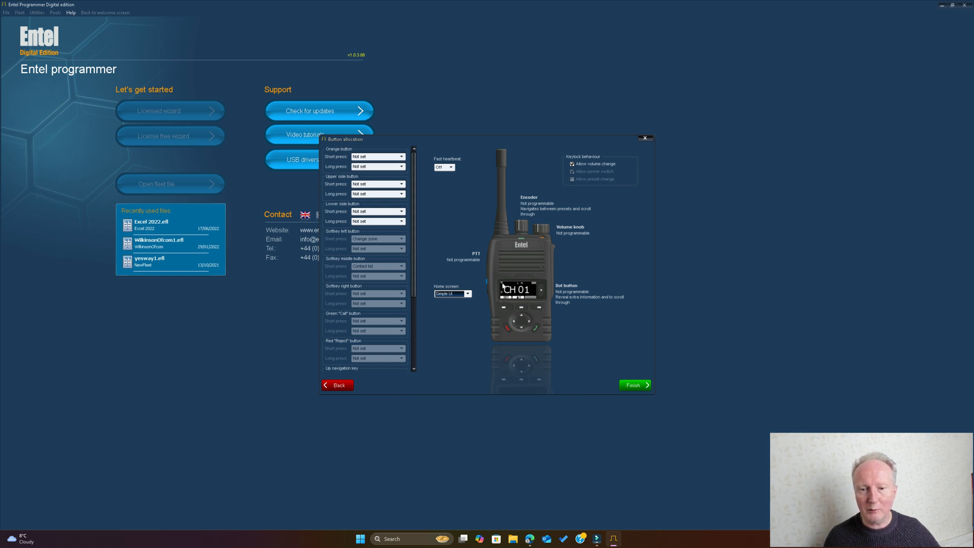
left_click(467, 294)
left_click(463, 300)
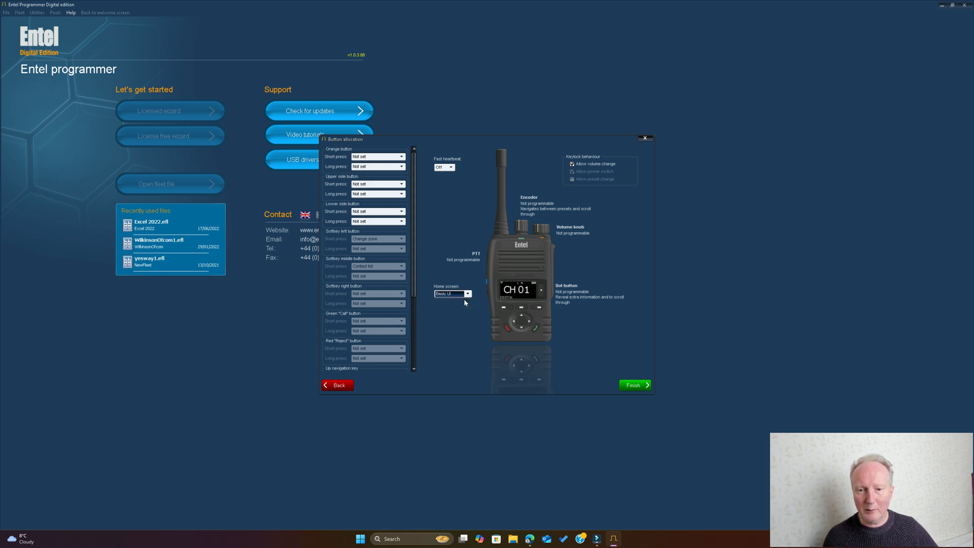
Set the radio home screen to Advanced UI, finish the wizard and dismiss the first-time fleet management notice.
left_click(468, 294)
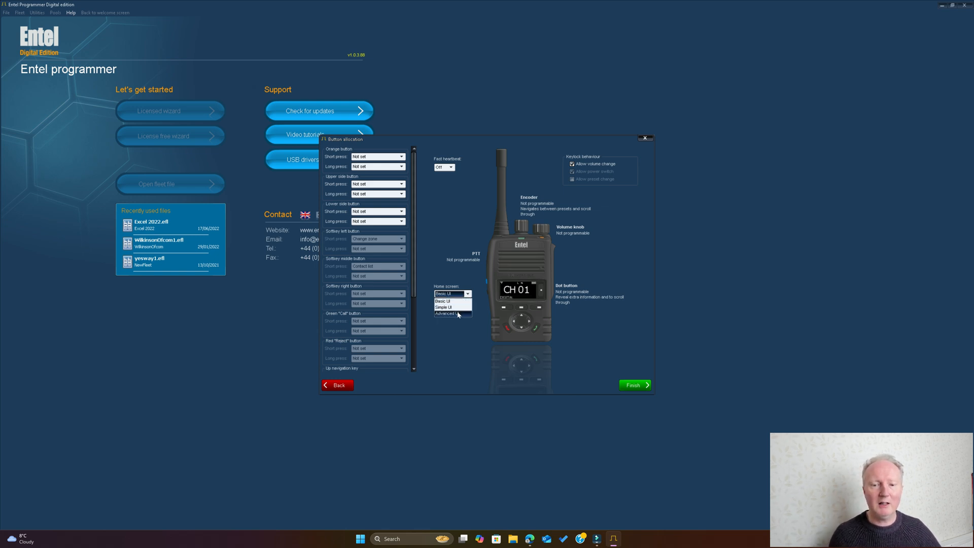
left_click(457, 315)
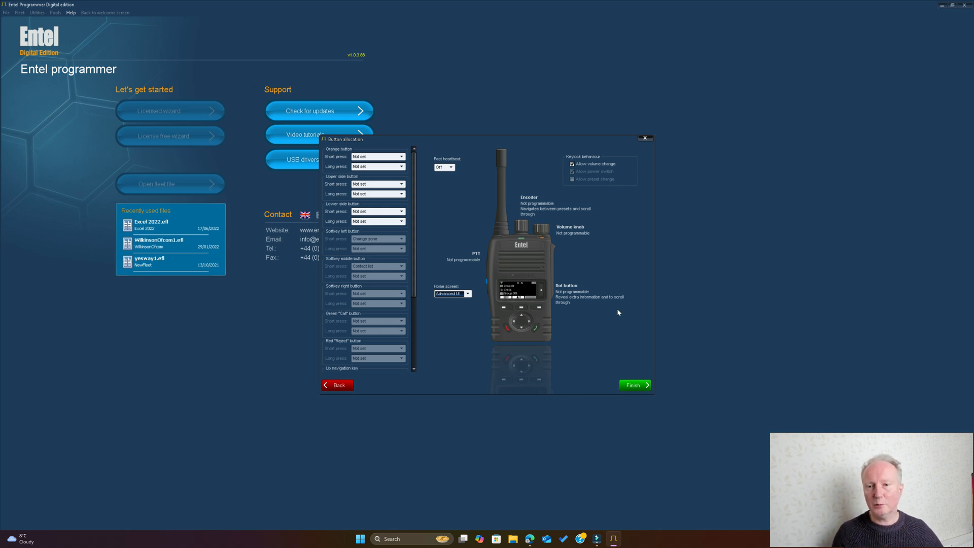
left_click(634, 386)
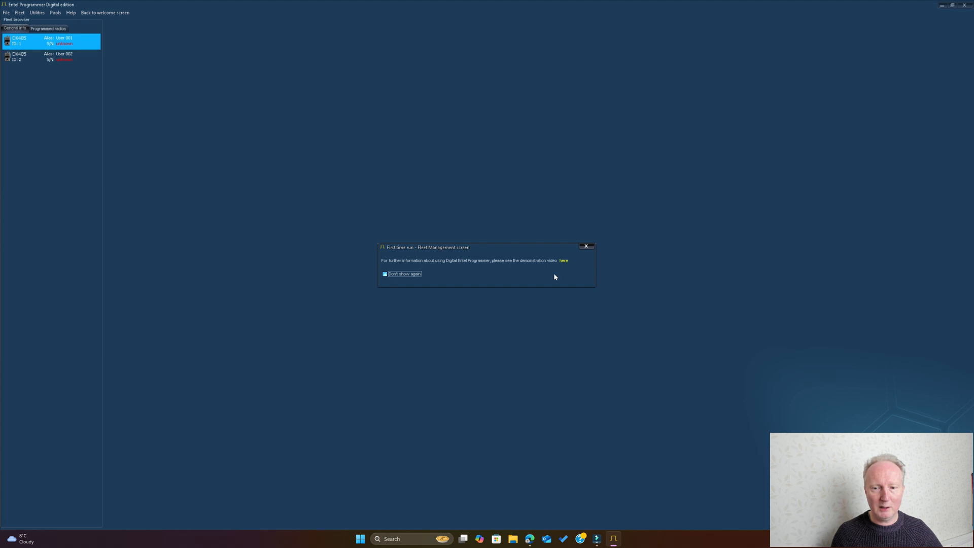
left_click(586, 248)
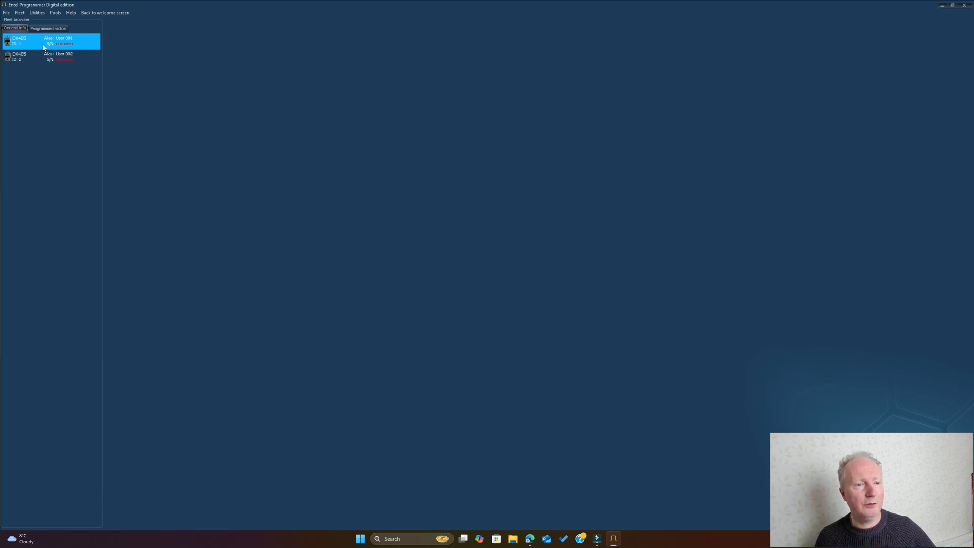
Check the programmed radios list and add another 400 - 470 MHz (UHF) DX485 to the fleet with a blank configuration file.
left_click(47, 29)
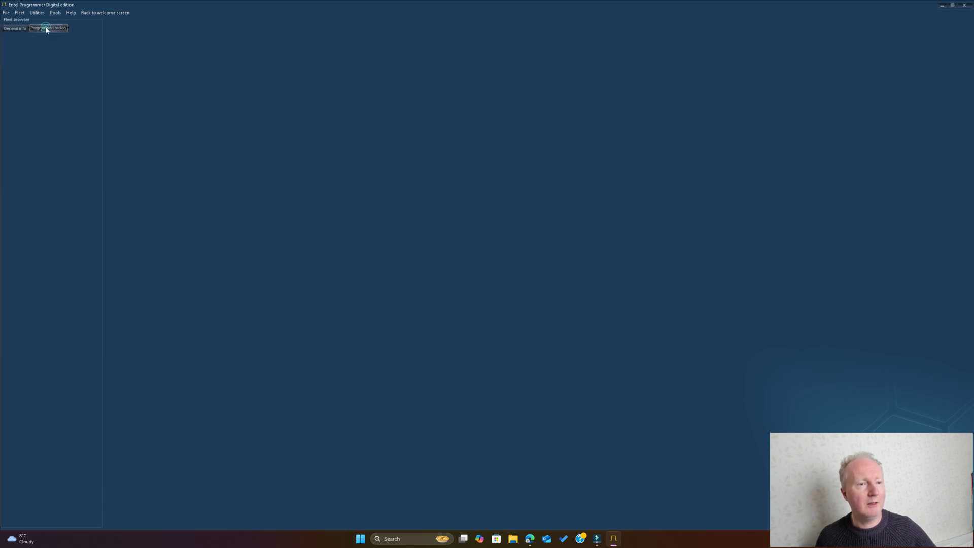
left_click(8, 30)
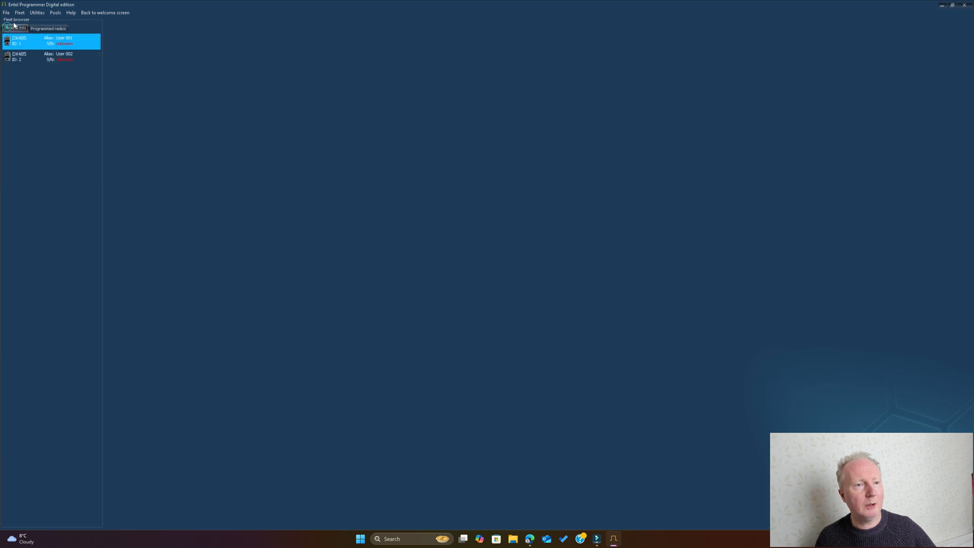
left_click(21, 13)
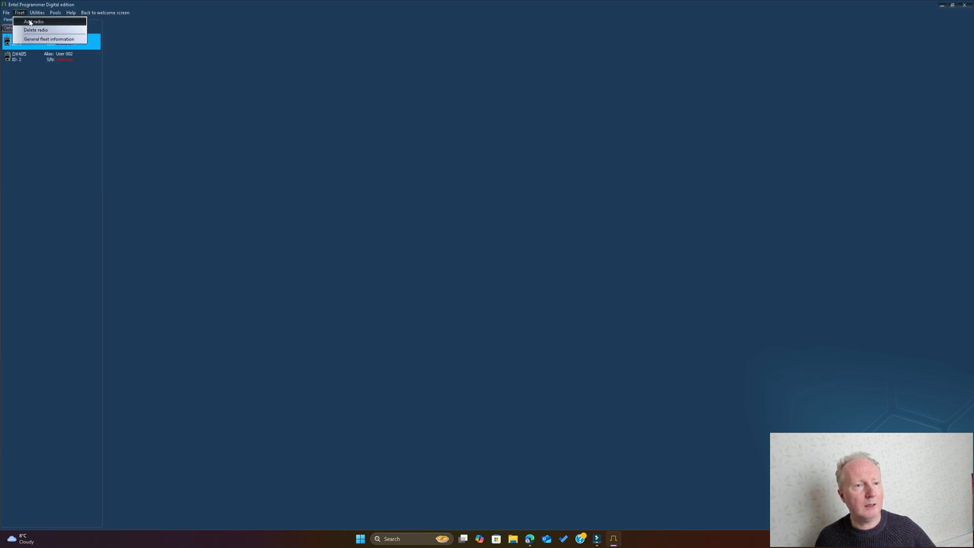
mouse_move(32, 23)
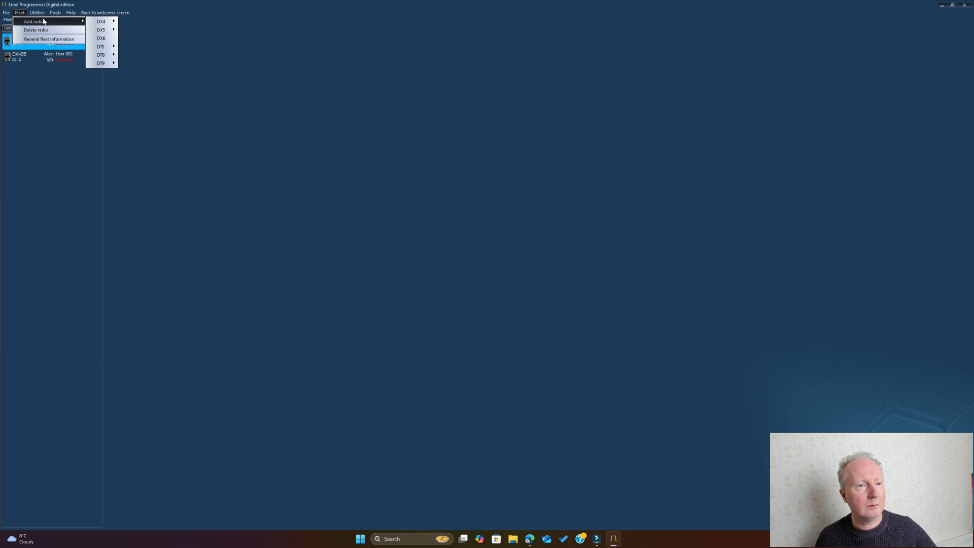
mouse_move(100, 30)
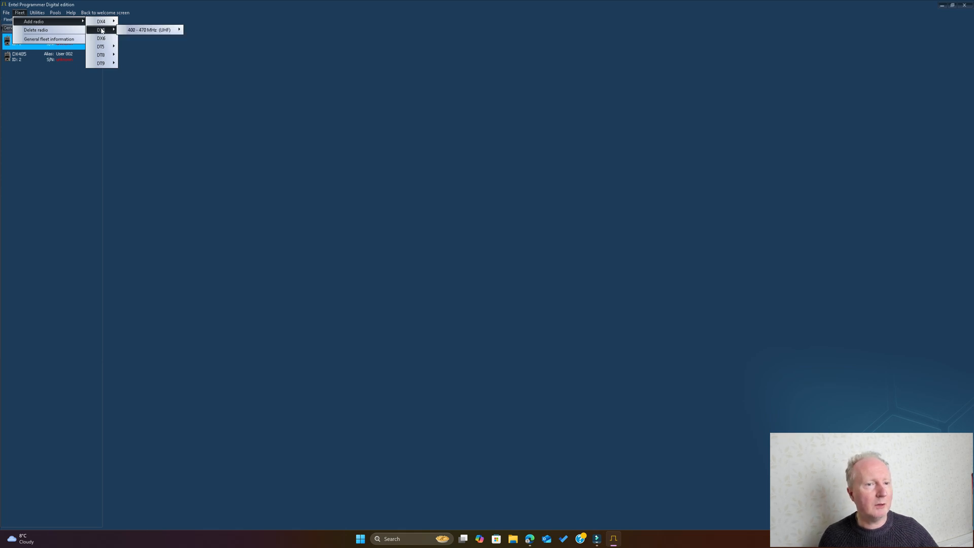
left_click(130, 21)
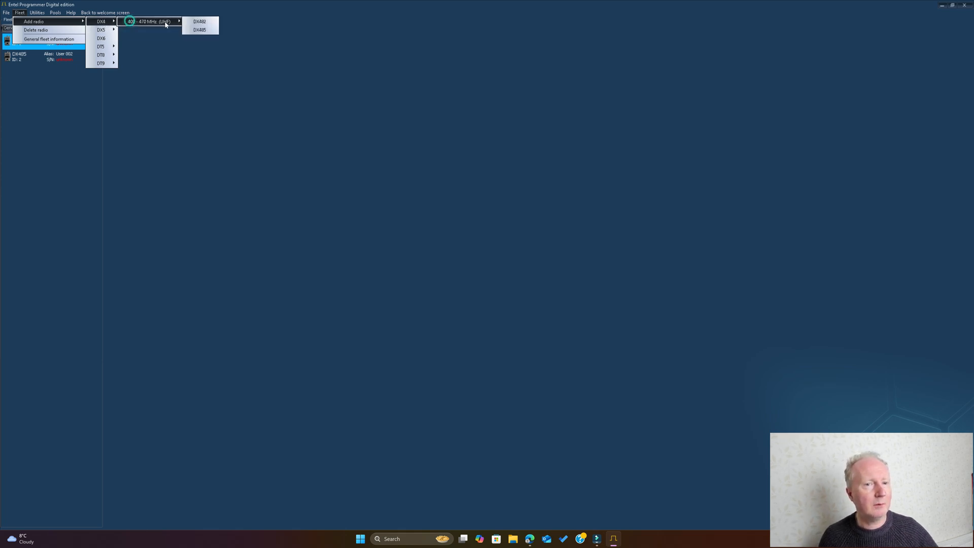
left_click(196, 31)
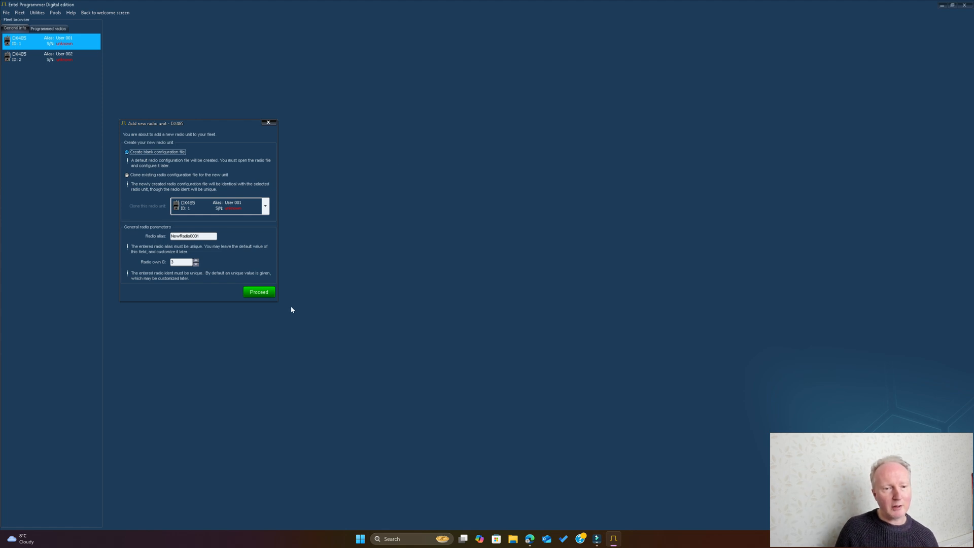
left_click(259, 292)
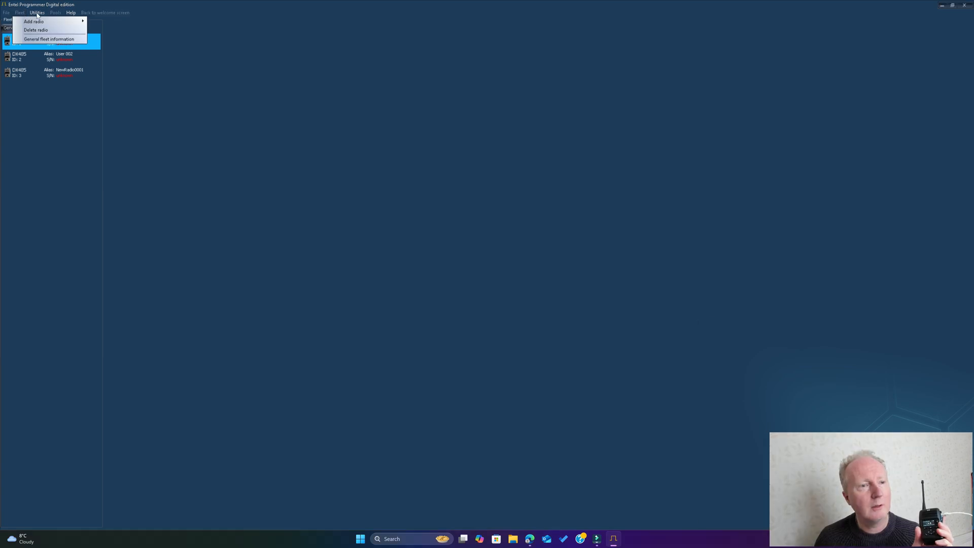
Open the programming window for connected devices and bring it to the middle of the workspace.
left_click(37, 13)
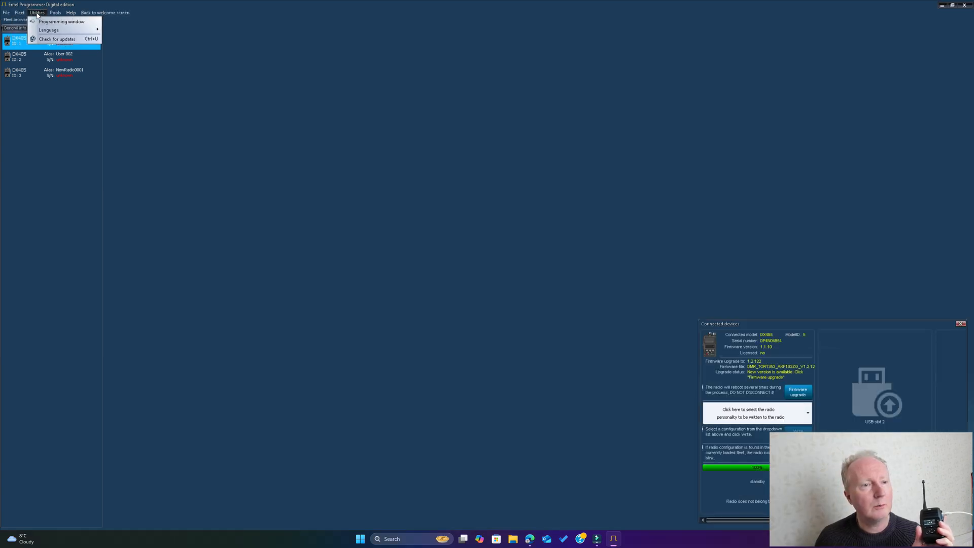
left_click(43, 22)
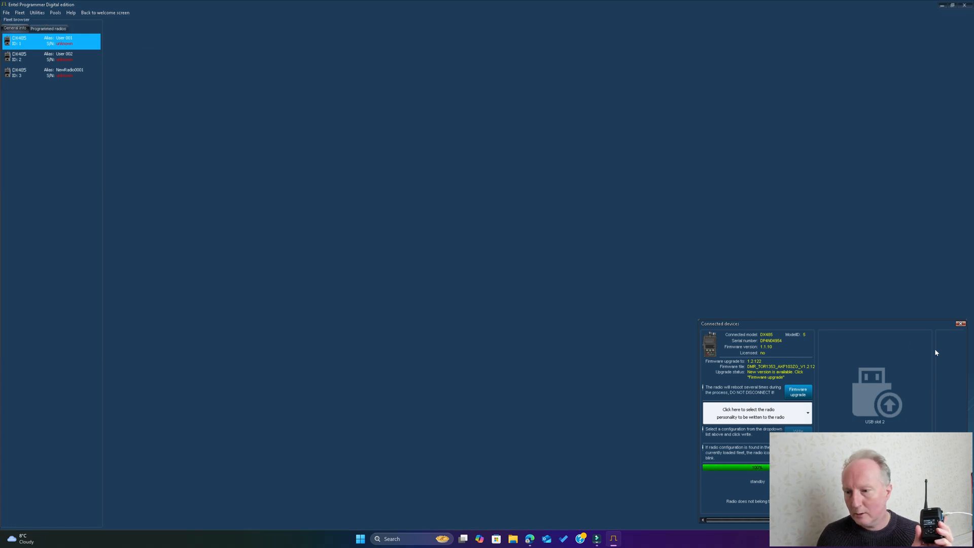
left_click_drag(913, 327, 607, 153)
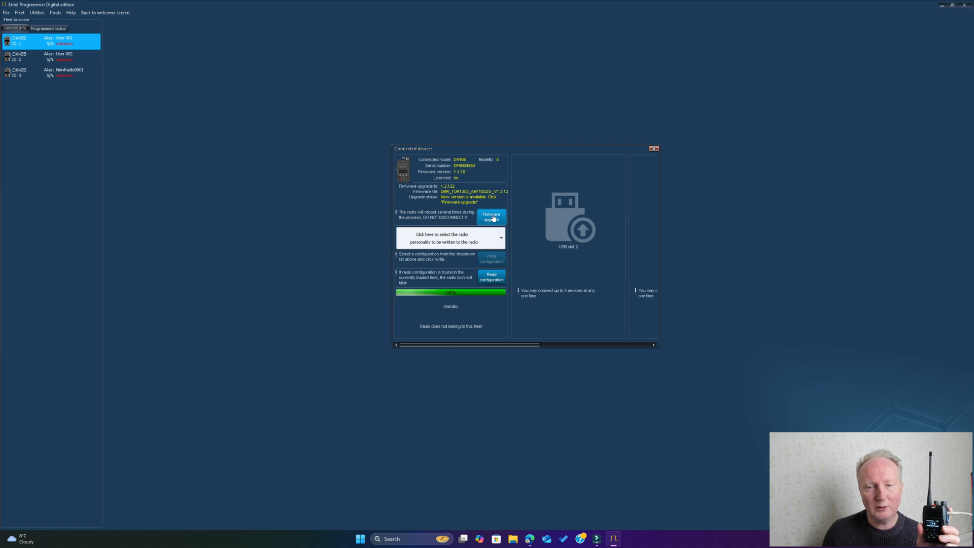
Start reading the connected DX485's configuration into a new fleet, saving the current fleet as Bloggs Cakes.
left_click(492, 277)
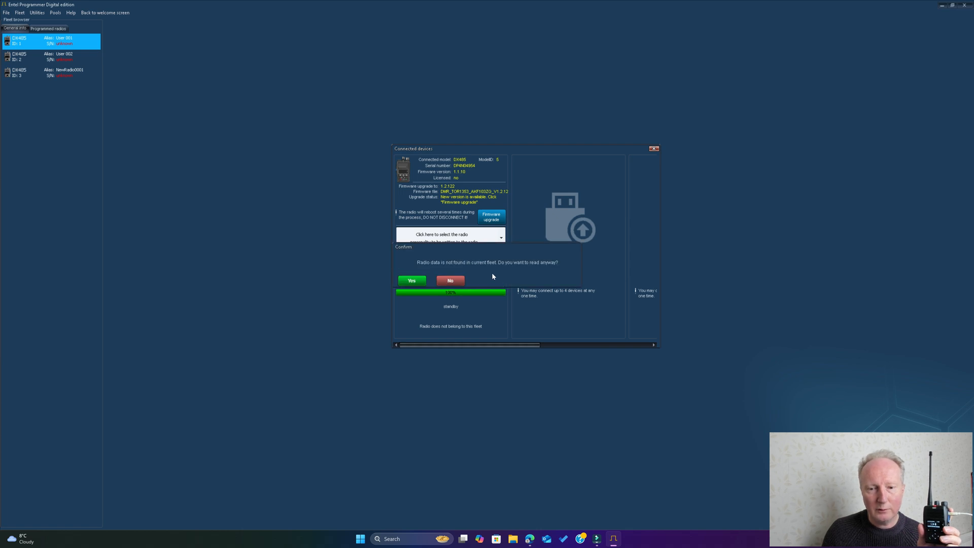
left_click(412, 281)
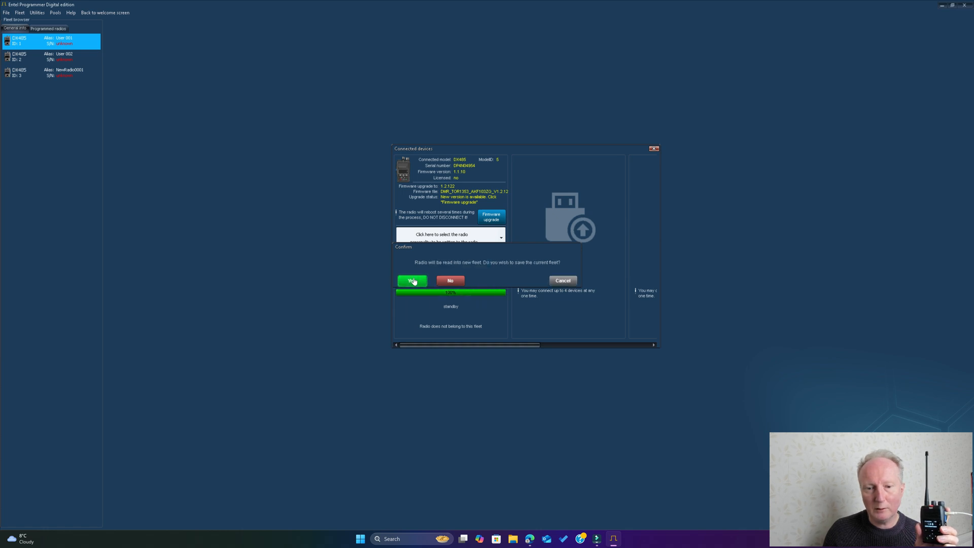
left_click(412, 281)
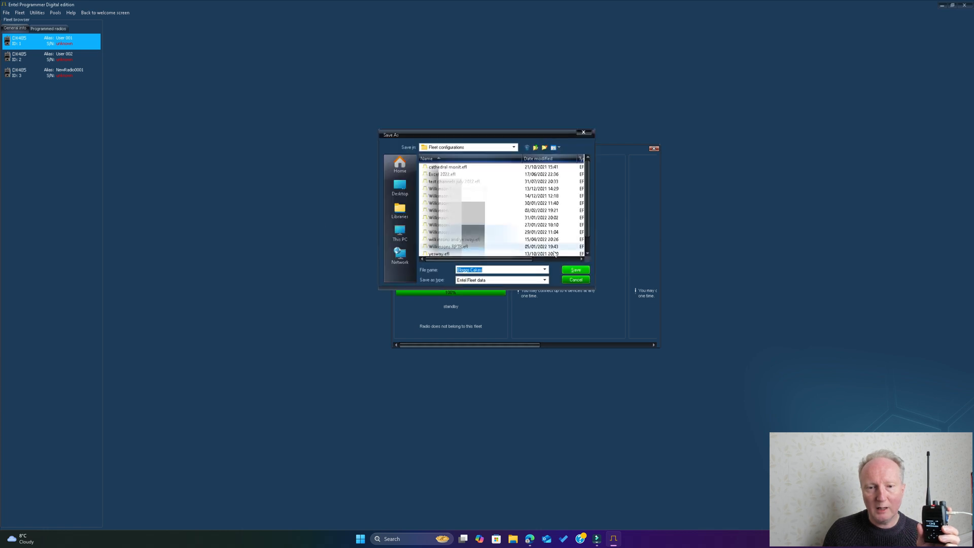
key("Return")
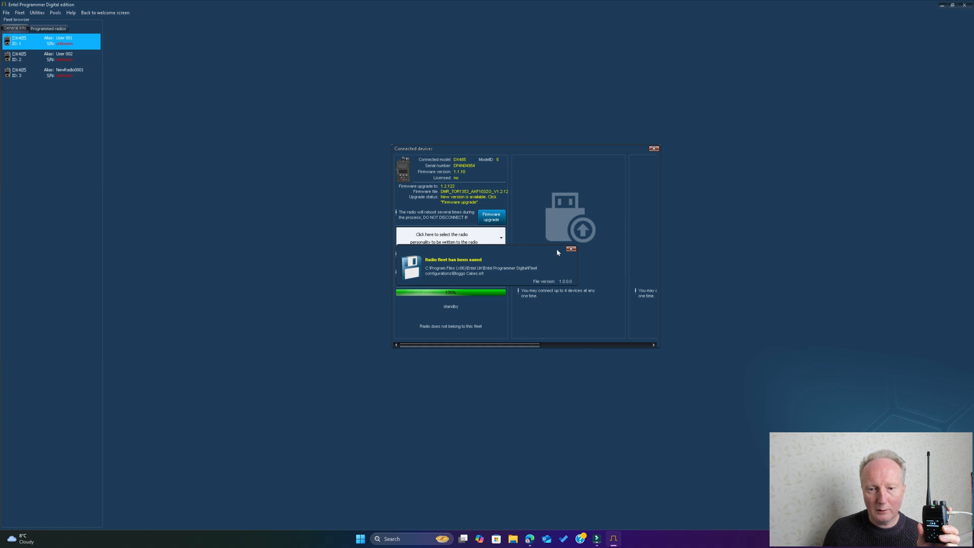
left_click(572, 249)
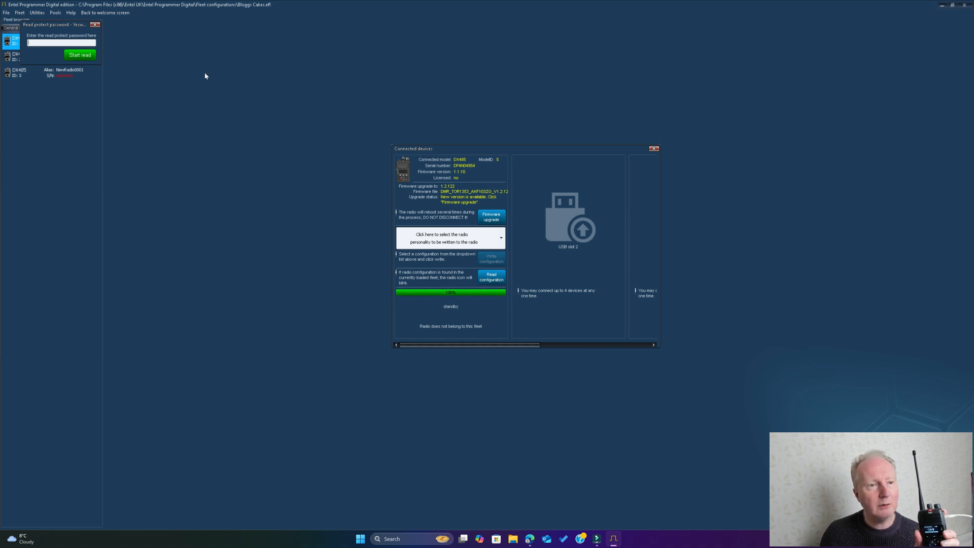
Enter the radio's read protect password and read its configuration.
type("1")
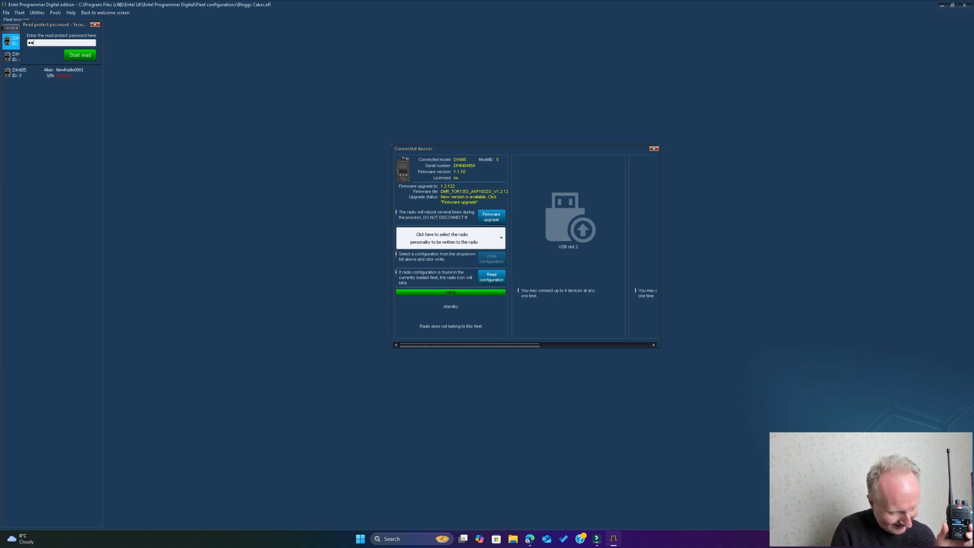
type("23456")
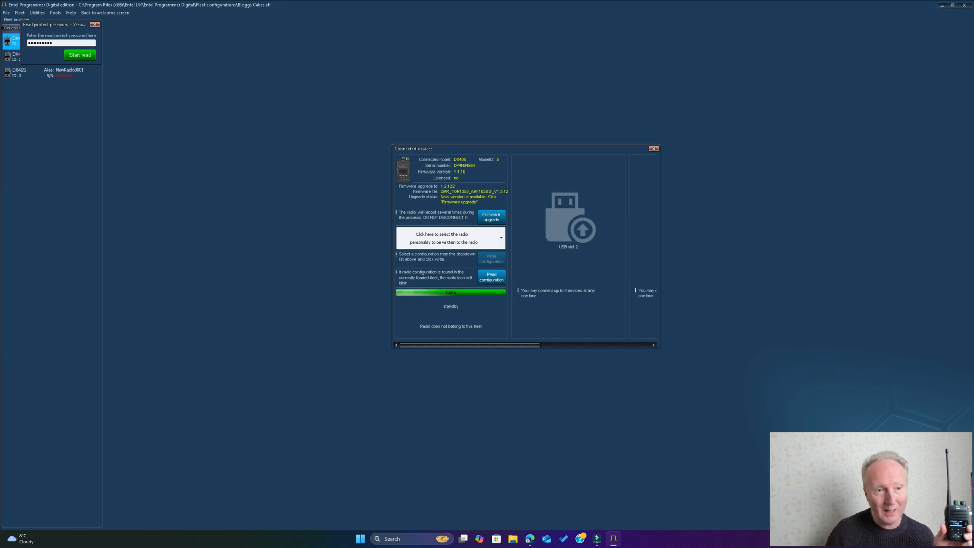
left_click(81, 56)
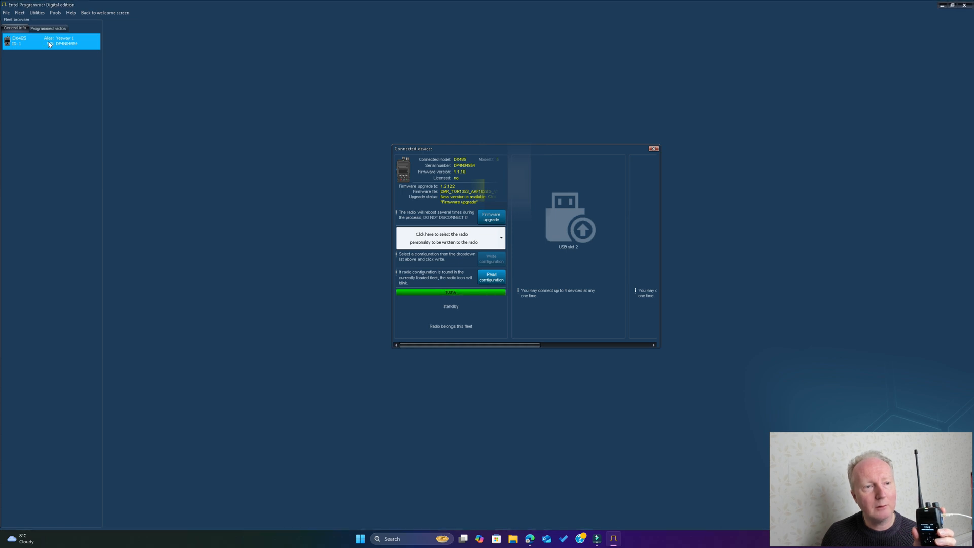
Open the radio read into the fleet, examine its general settings, channel presets, button layout and contact list, and close its configuration.
double_click(50, 44)
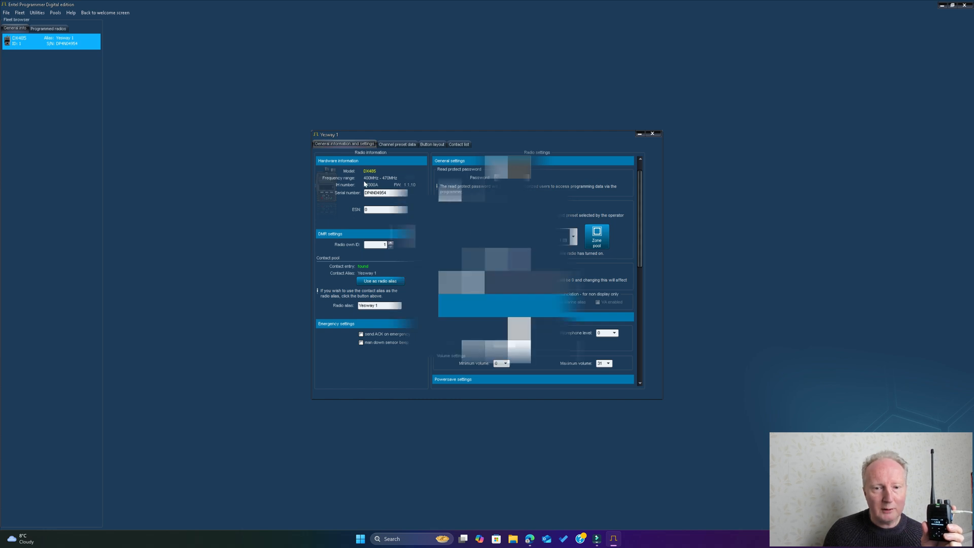
left_click(401, 146)
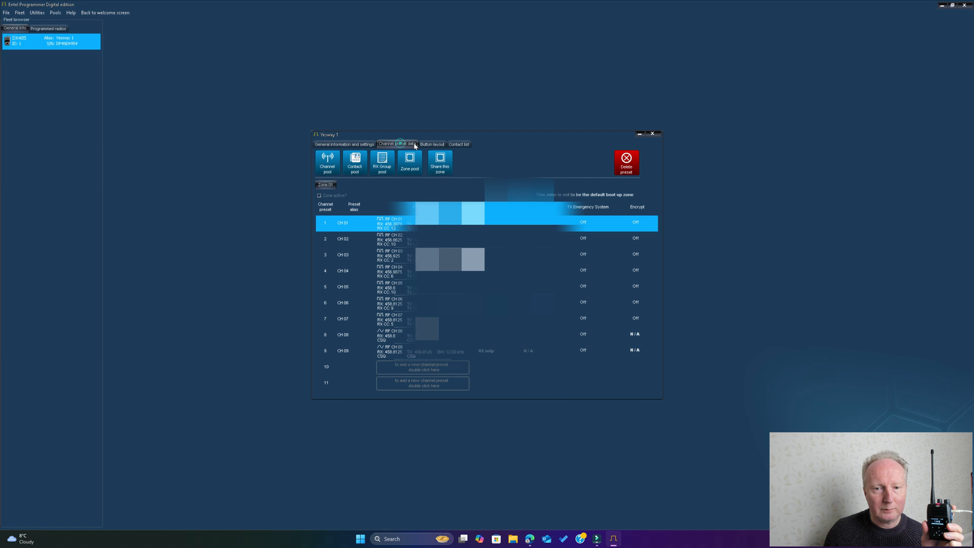
left_click(353, 146)
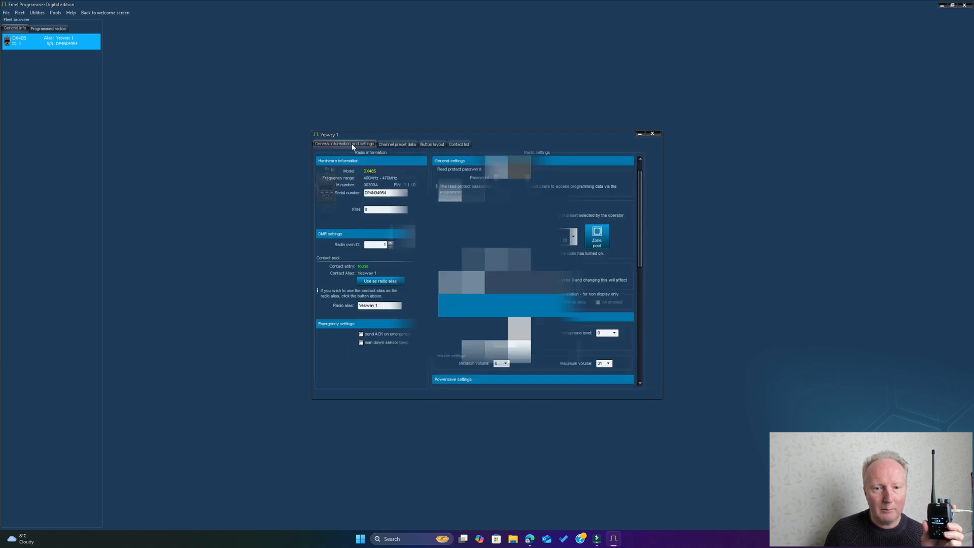
left_click(396, 144)
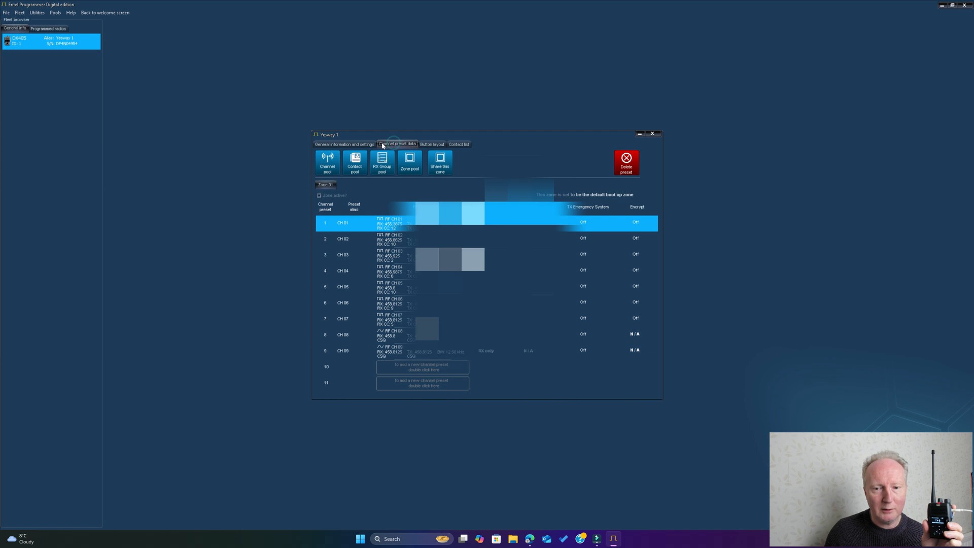
left_click(432, 145)
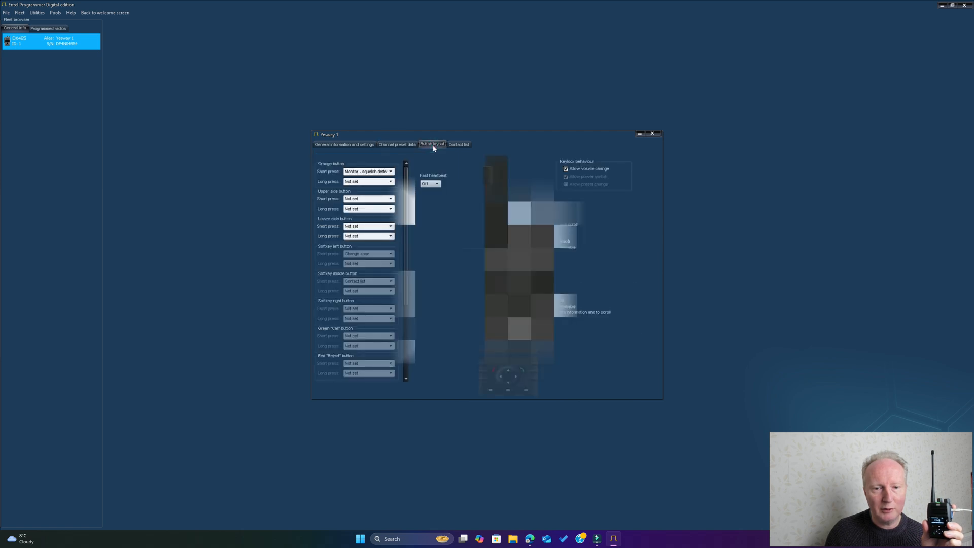
left_click(457, 145)
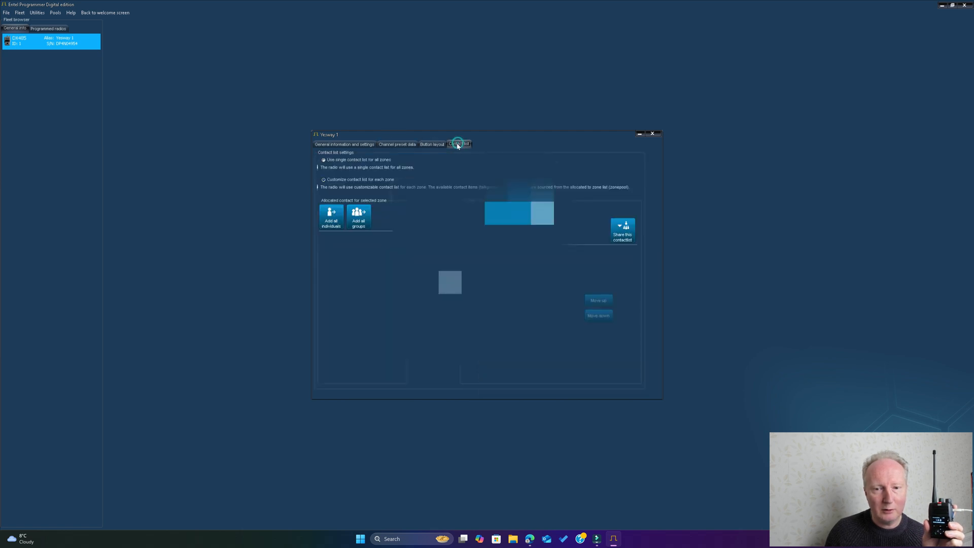
left_click(348, 147)
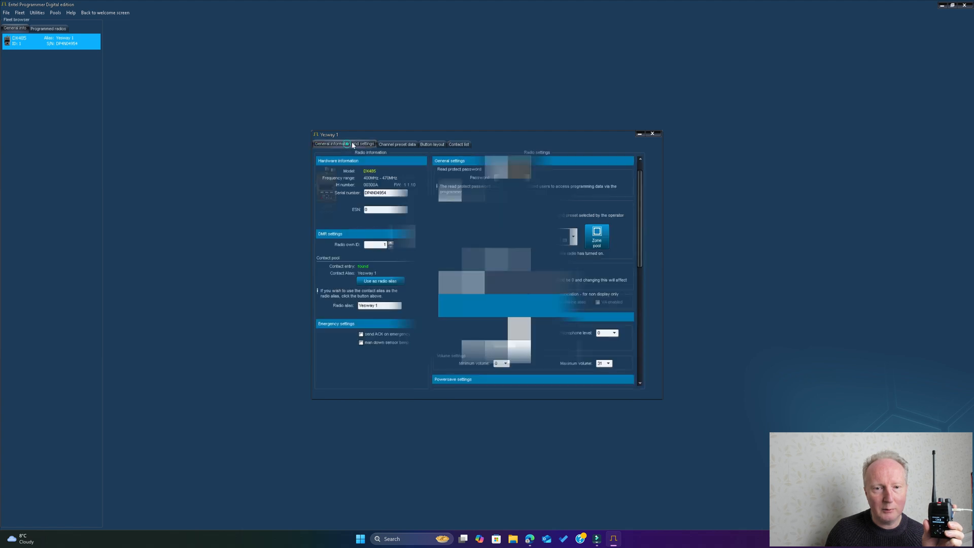
key("Right")
left_click(346, 145)
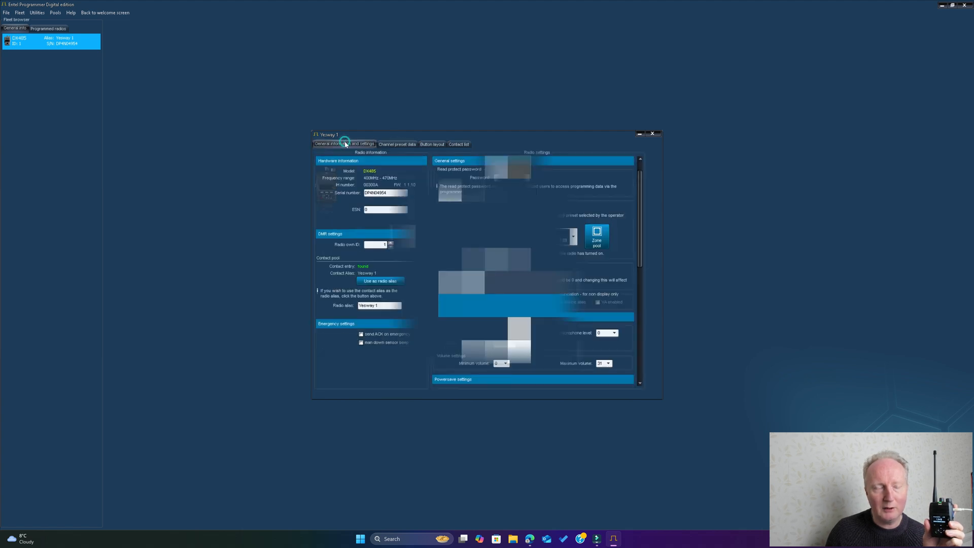
left_click(399, 145)
left_click(354, 144)
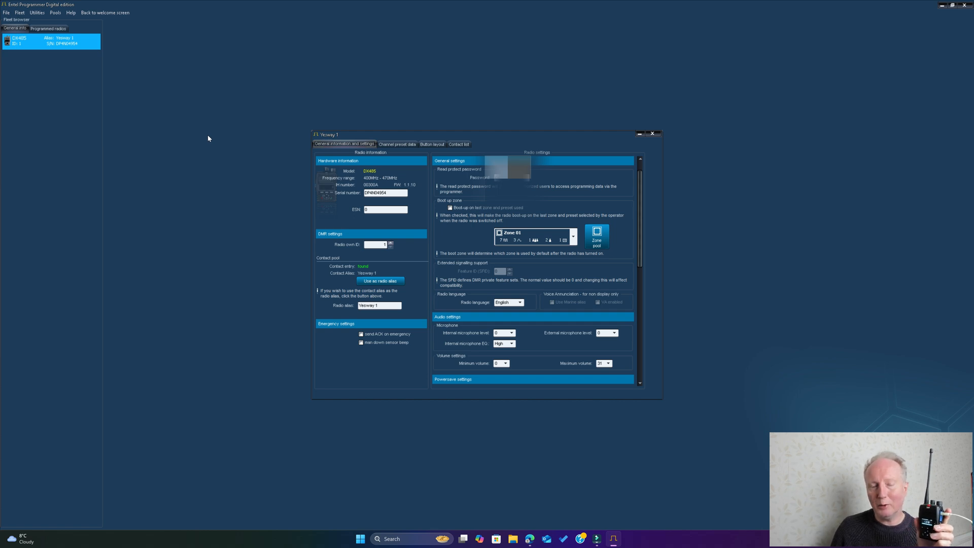
left_click(657, 134)
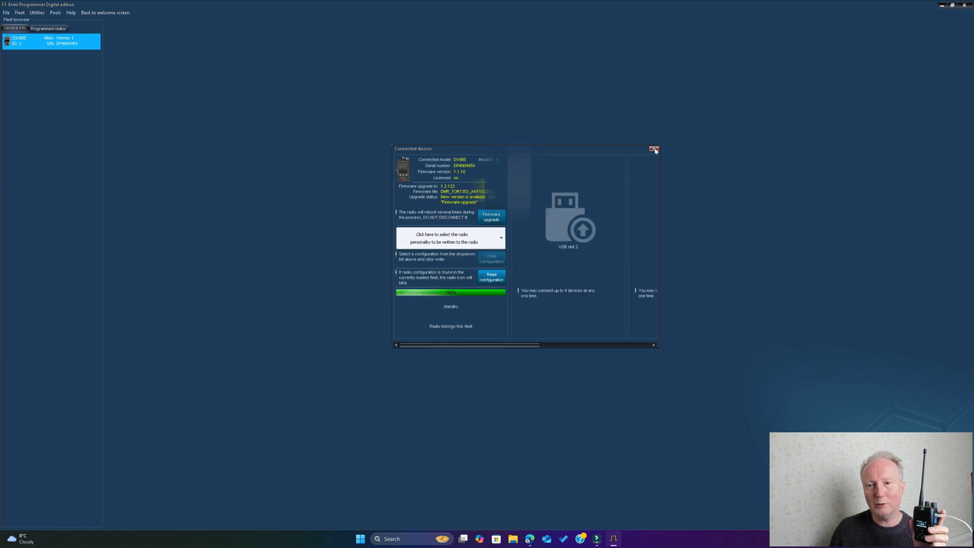